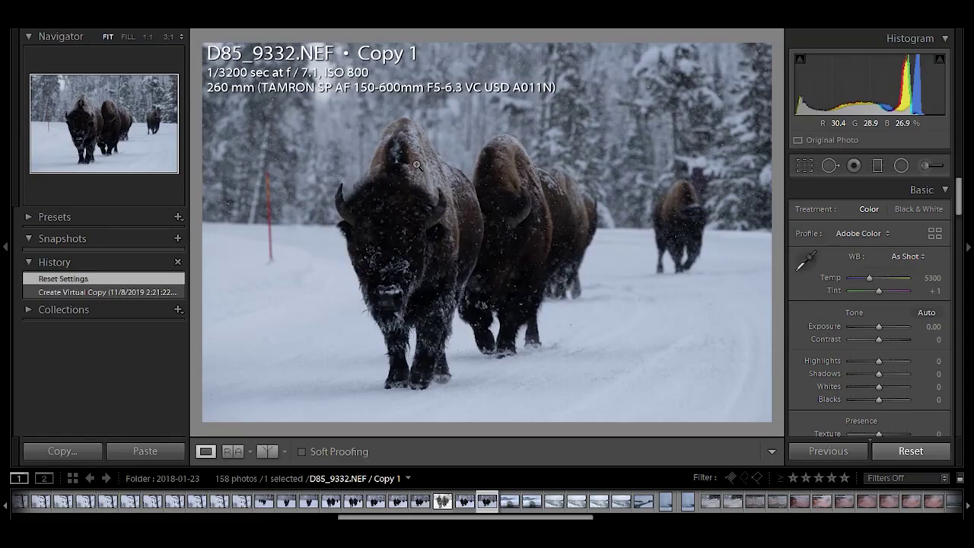
Look through the folder's wildlife photos one by one, from the eagle shot D85_9322.NEF through the bison series.
left_click(219, 504)
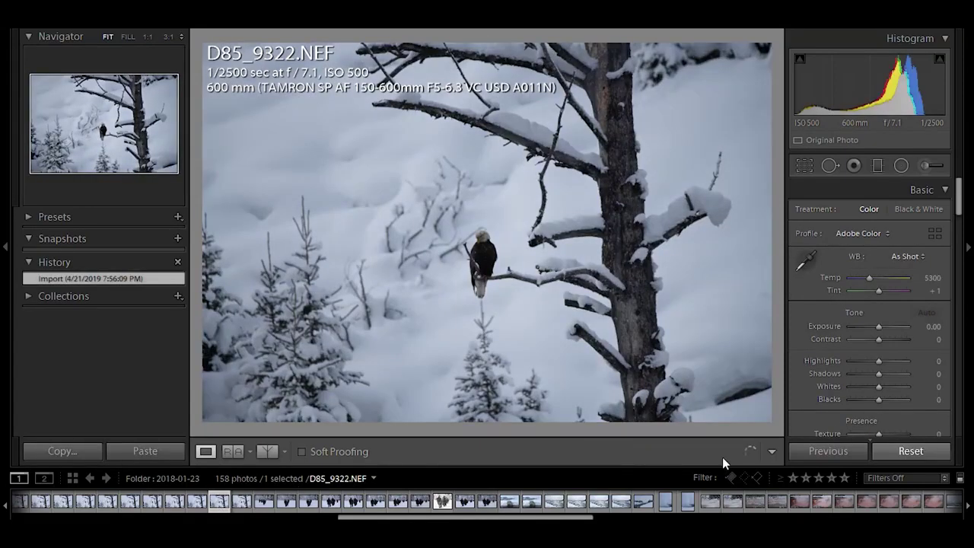
key("Right")
key("Right")
key("Right")
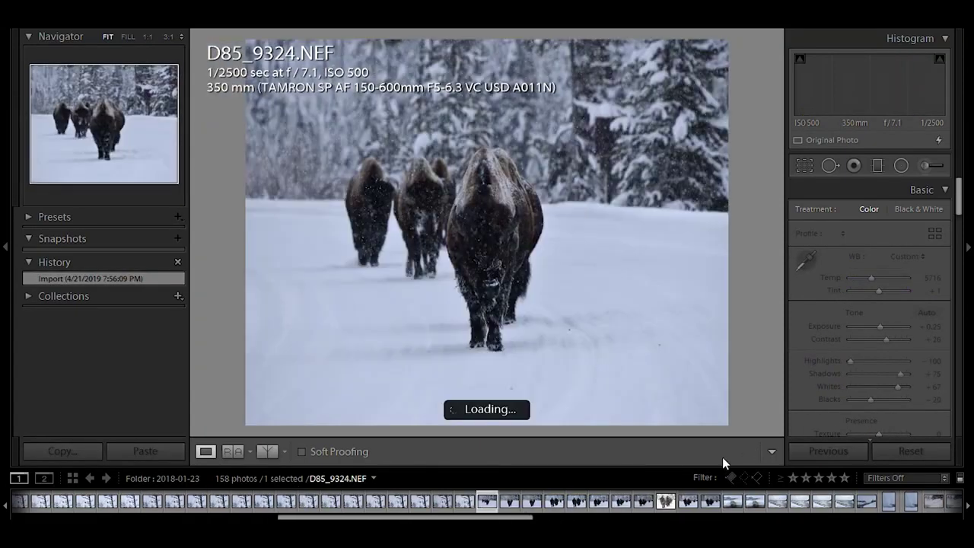
key("Right")
key("Right")
key("Right")
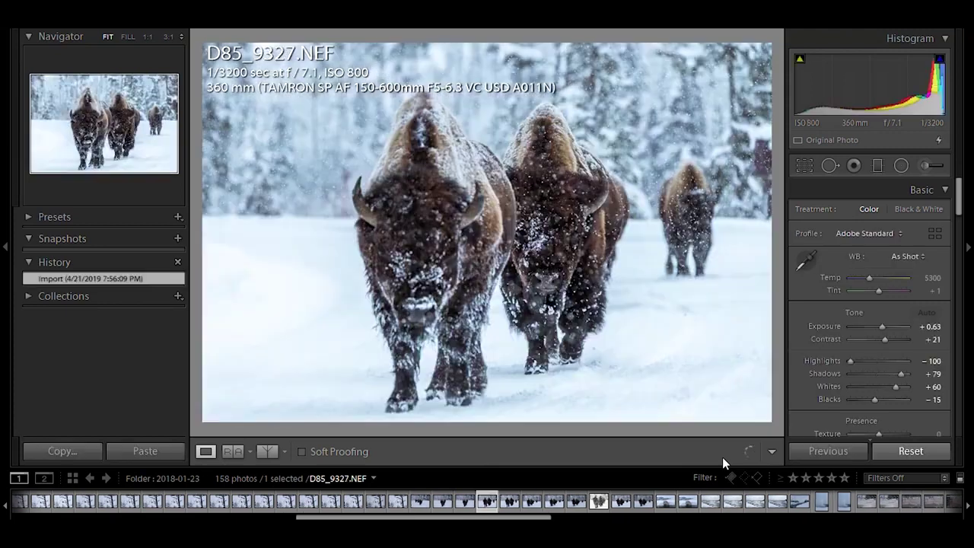
key("Right")
key("Right")
key("Right")
key("Right")
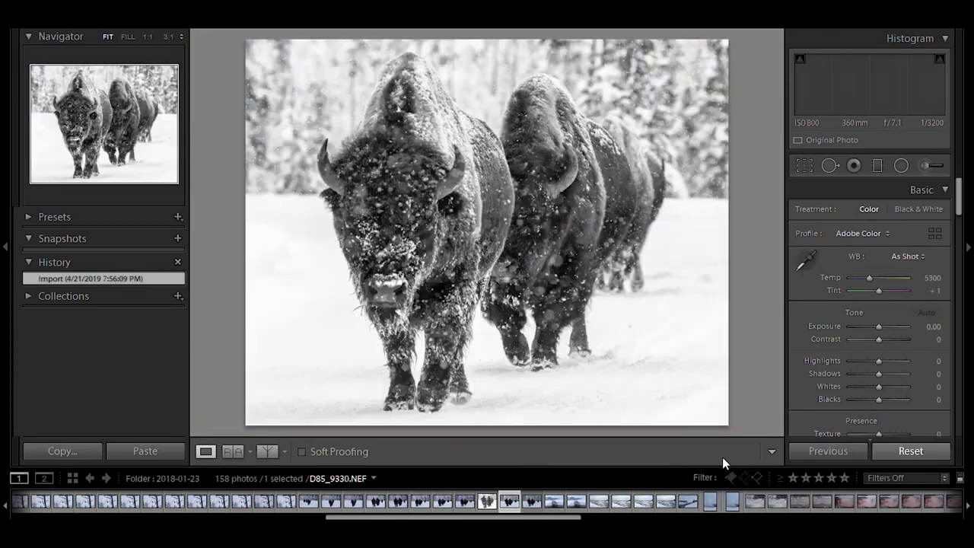
key("Right")
Continue one by one through the snowy landscape, river, geyser and red hot-spring photos that follow the bison series.
key("Right")
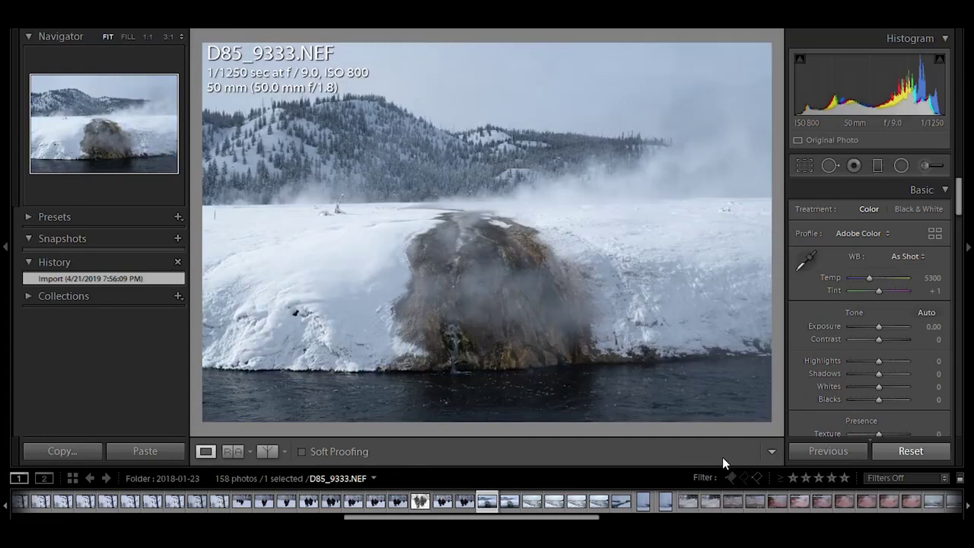
key("Right")
key("Right")
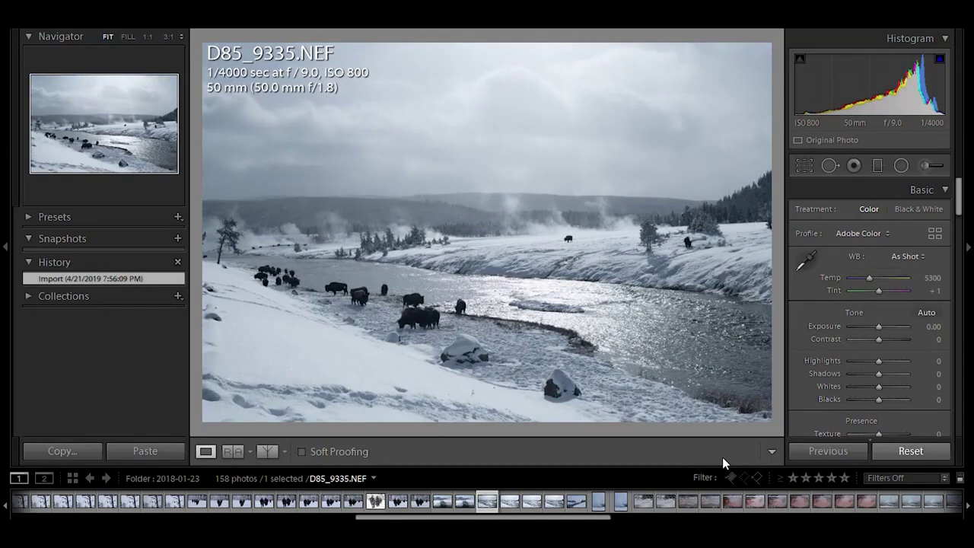
key("Right")
key("Right")
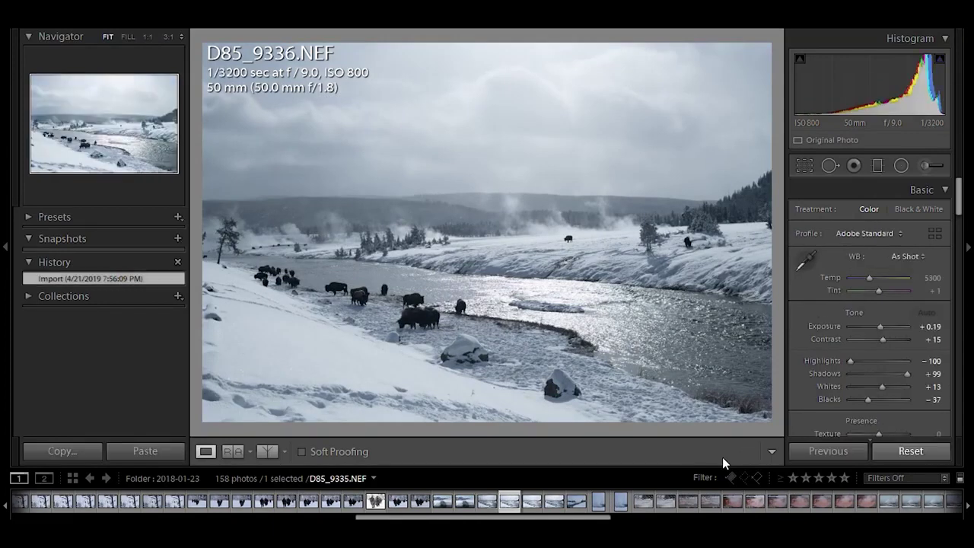
key("Right")
key("Right")
key("Right")
key("Right")
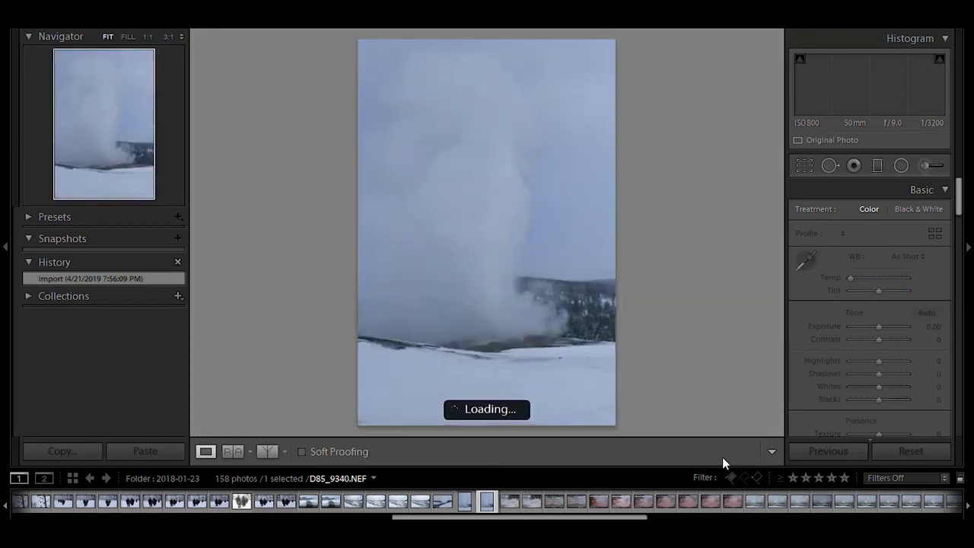
key("Left")
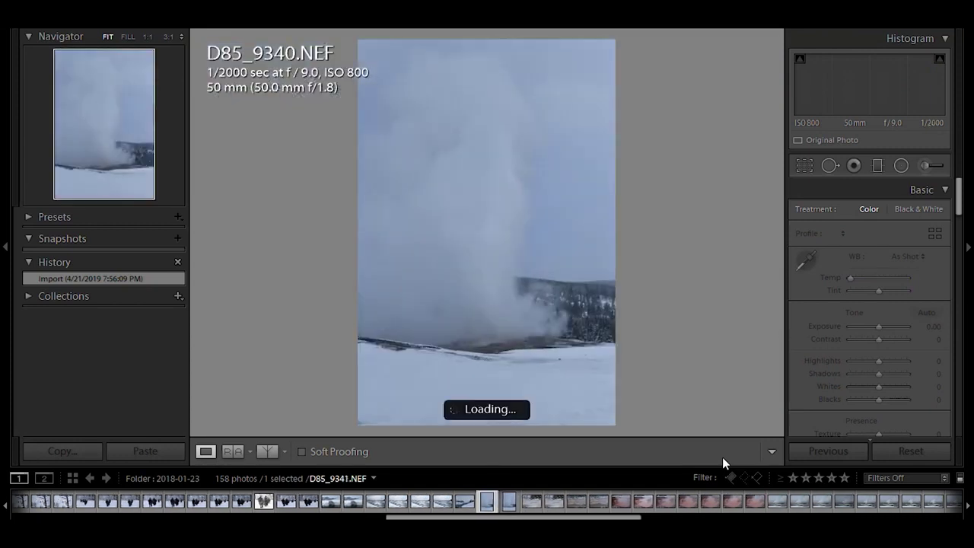
key("Right")
key("Right")
key("Right")
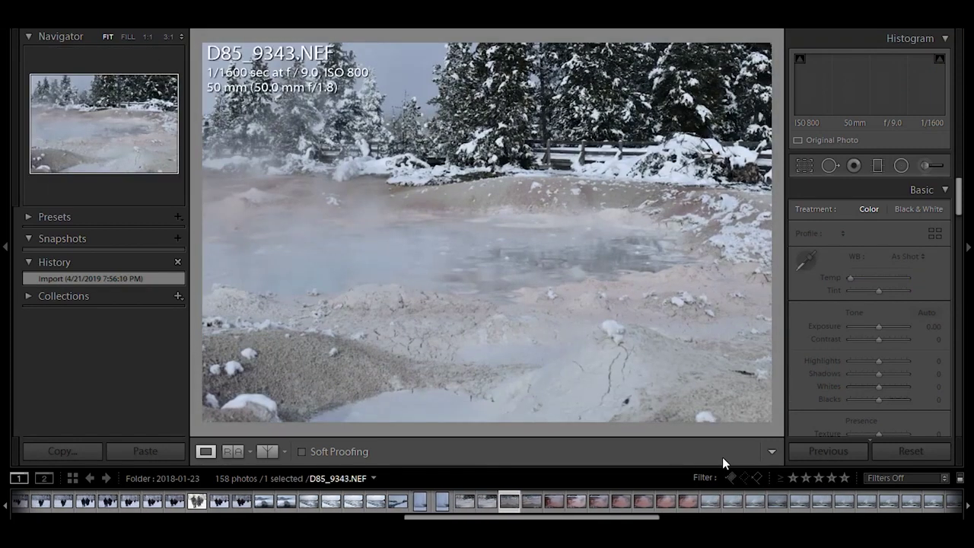
key("Right")
key("Right")
key("Right")
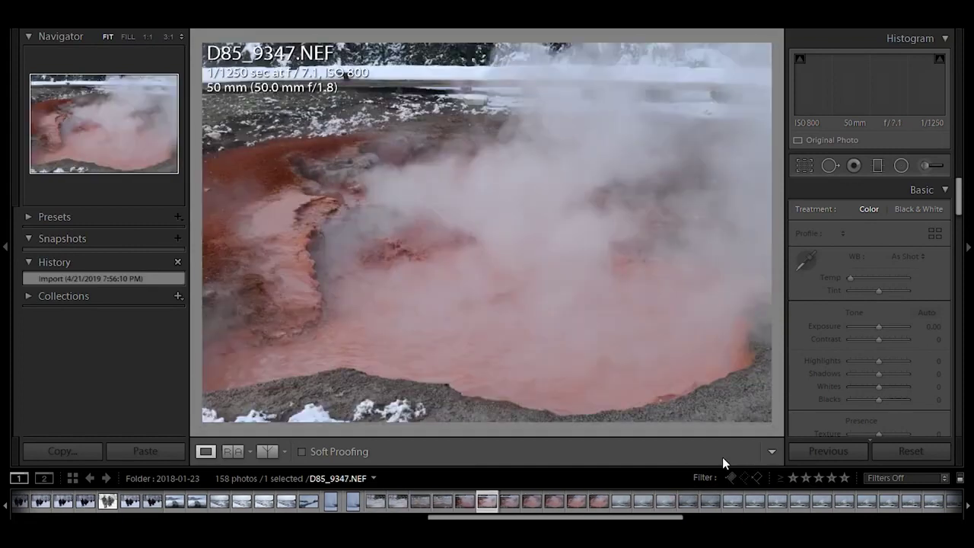
key("Right")
key("Right")
key("Right")
key("Right")
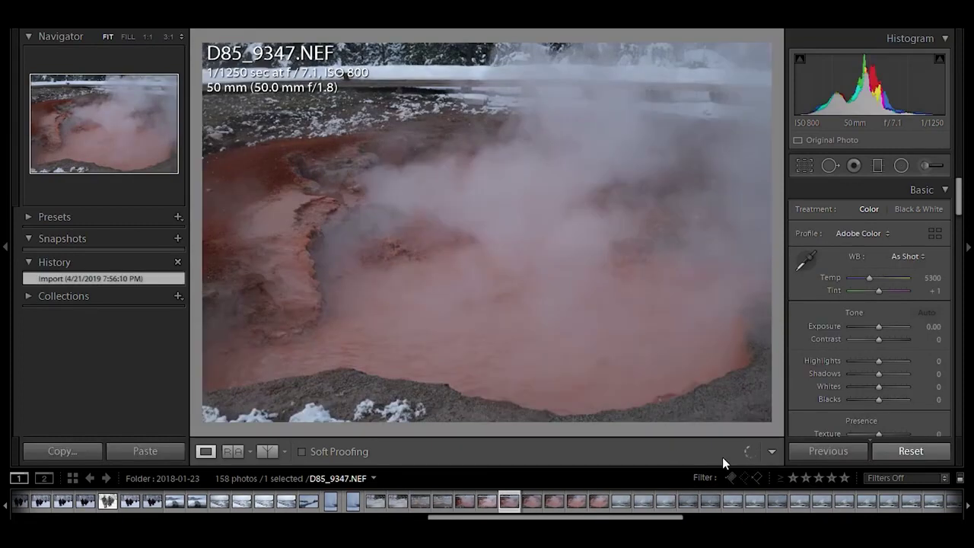
key("Right")
key("Right")
key("Right")
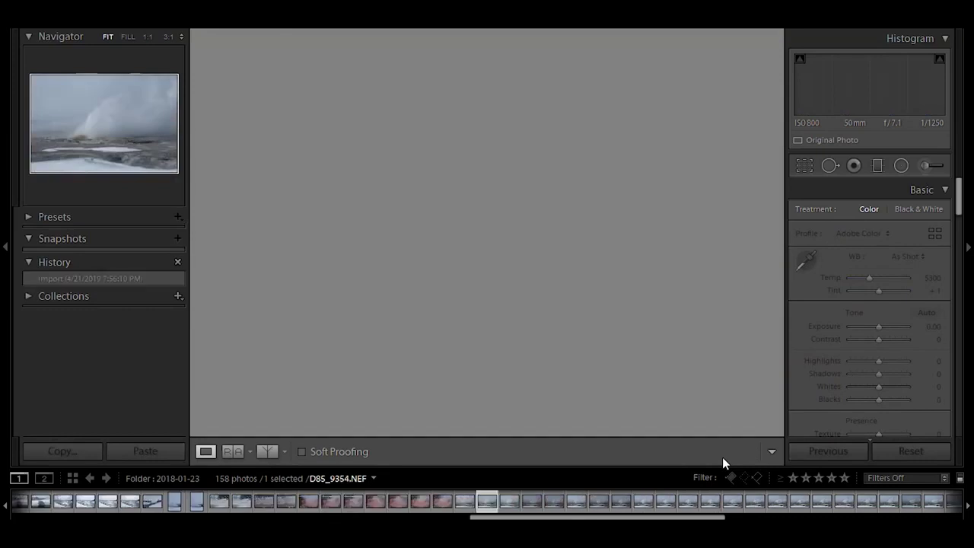
Jump further along the folder to view the elk photos D85_9399.NEF and D85_9404.NEF.
left_click_drag(641, 516, 853, 517)
left_click(711, 506)
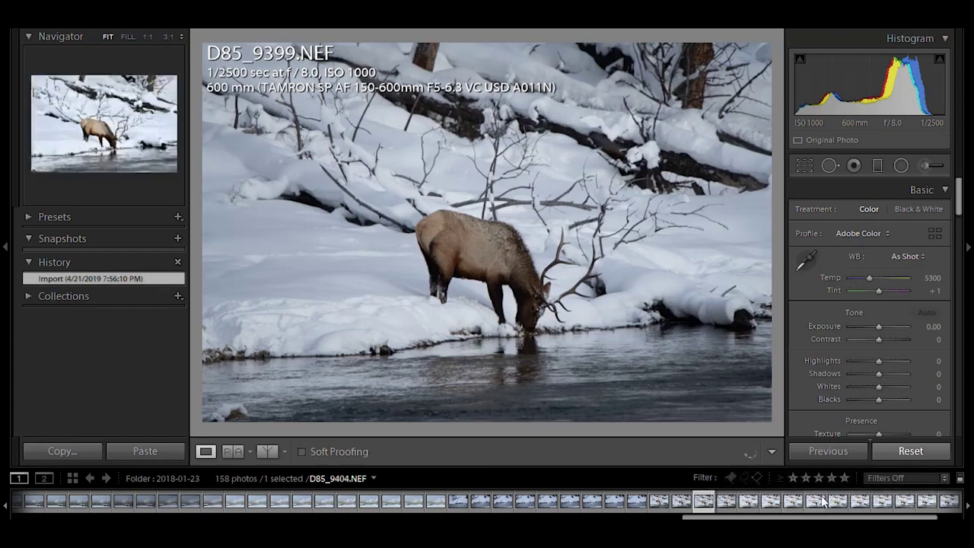
left_click(818, 502)
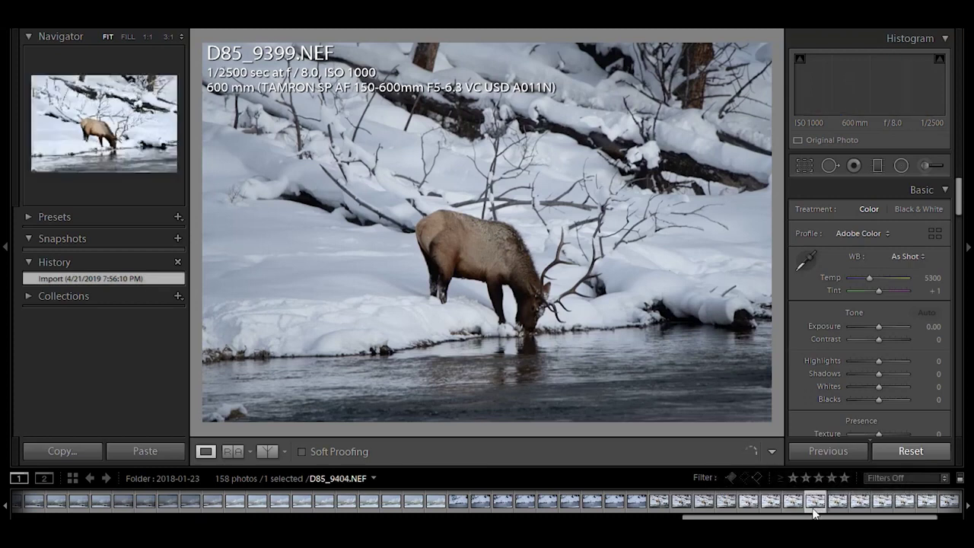
Select the virtual copy of bison photo D85_9332.NEF and filter the filmstrip to rated photos.
left_click_drag(792, 518, 440, 517)
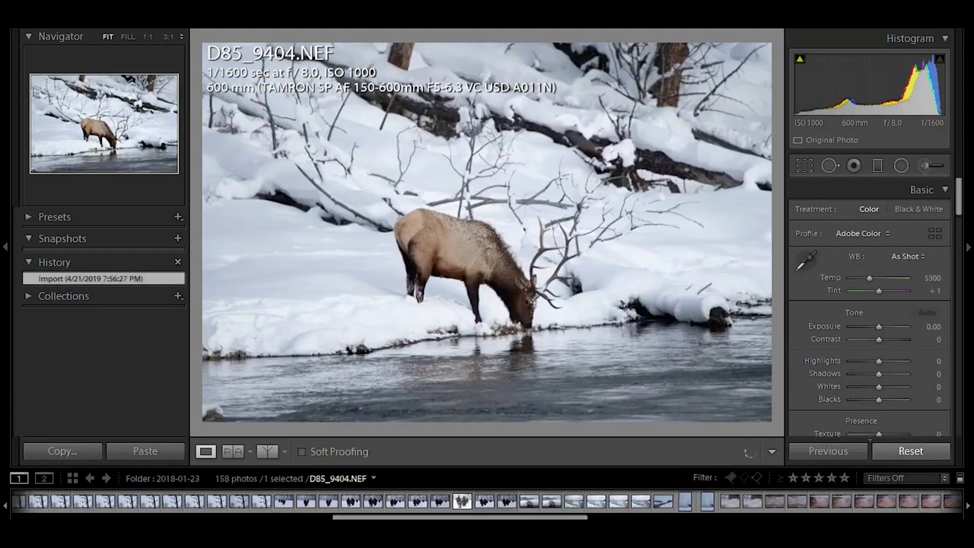
left_click(506, 502)
left_click(903, 478)
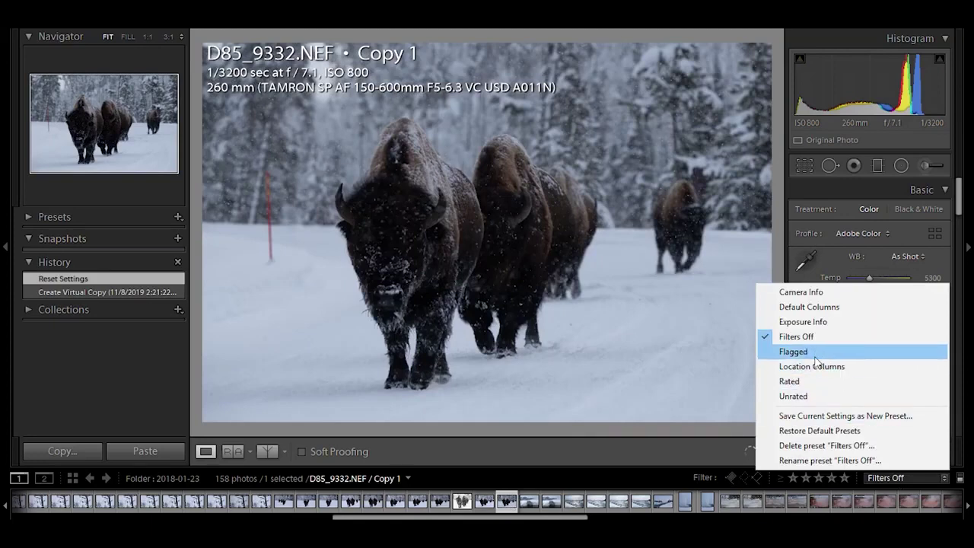
left_click(801, 384)
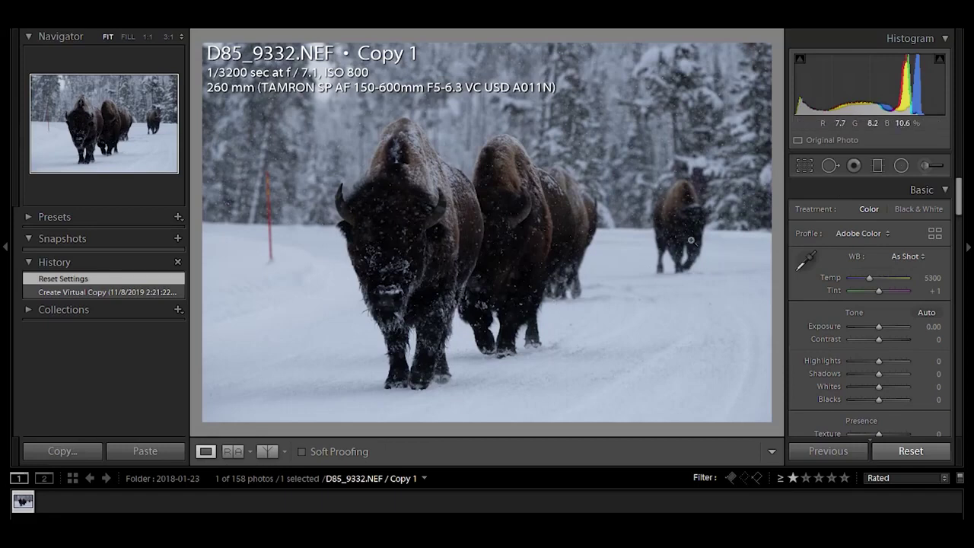
Start the Crop & Straighten tool on the bison photo.
left_click(806, 164)
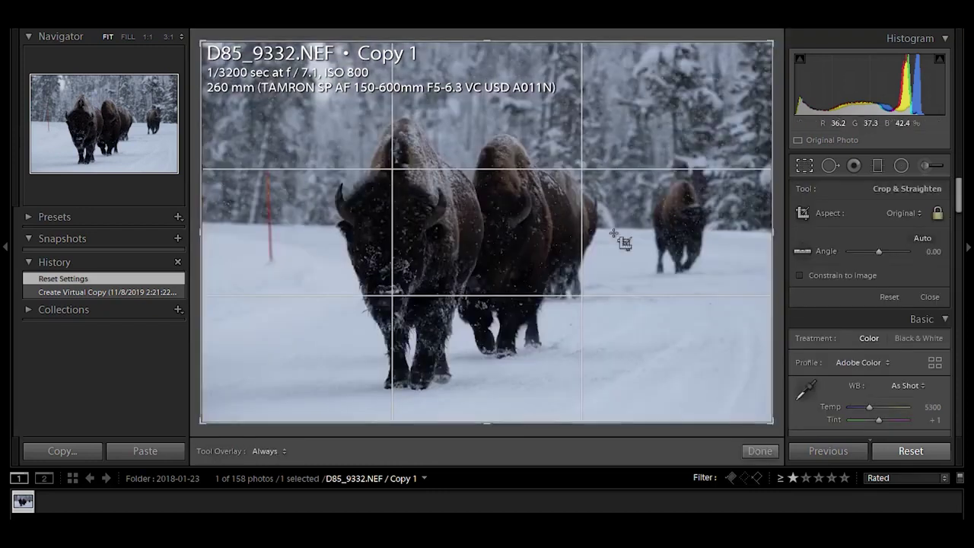
left_click(936, 217)
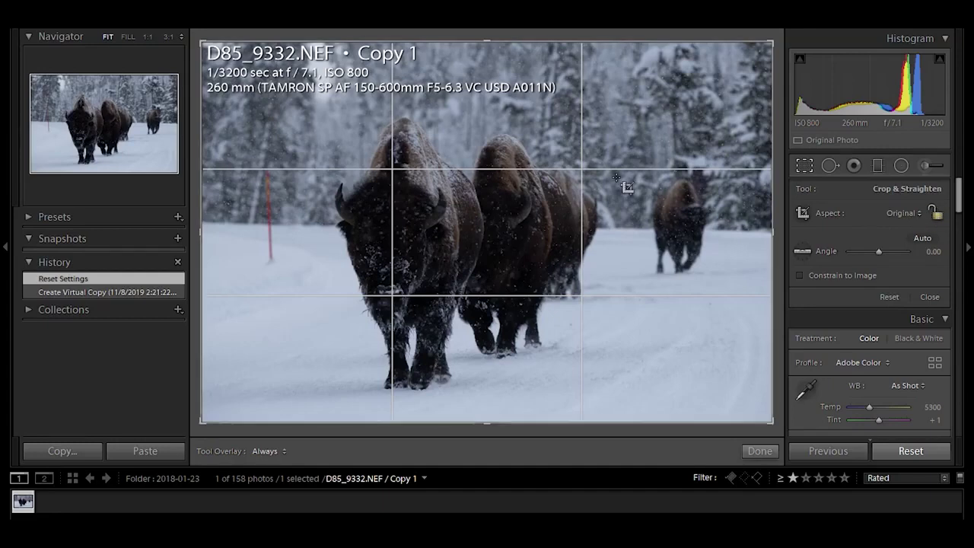
left_click_drag(487, 42, 489, 111)
key("ctrl+z")
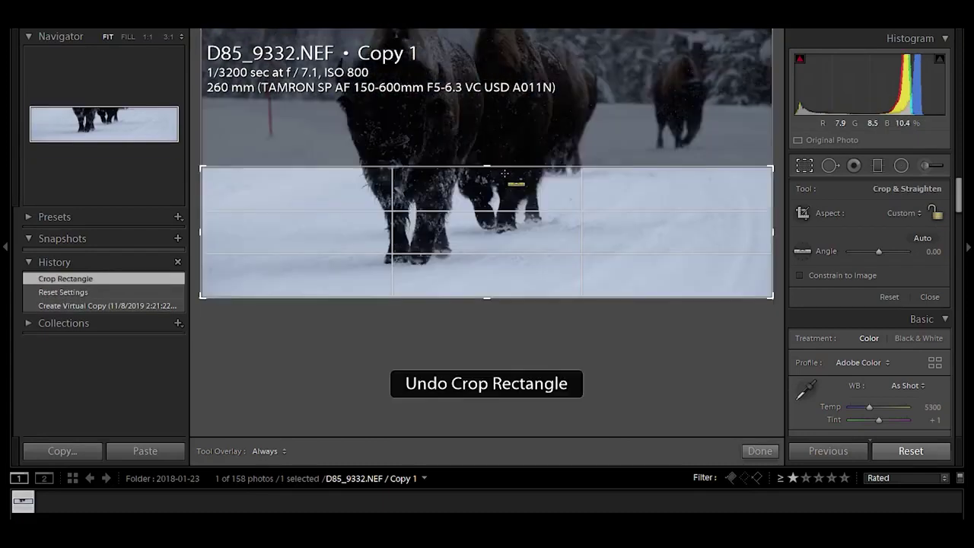
key("ctrl+z")
left_click(939, 213)
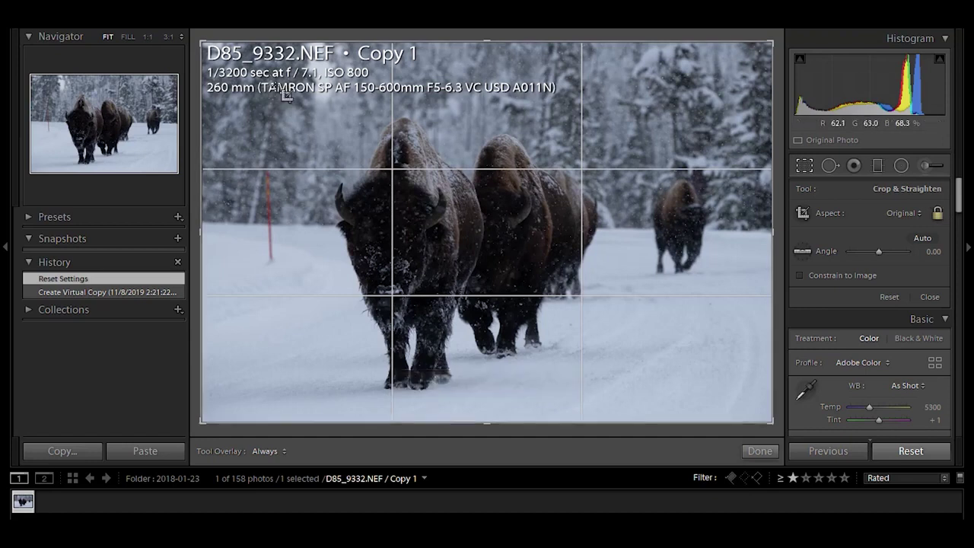
Crop inward from the photo's upper-left corner at the locked original aspect ratio, and try narrowing the crop from the right edge.
left_click_drag(204, 45, 244, 70)
left_click_drag(496, 144, 497, 159)
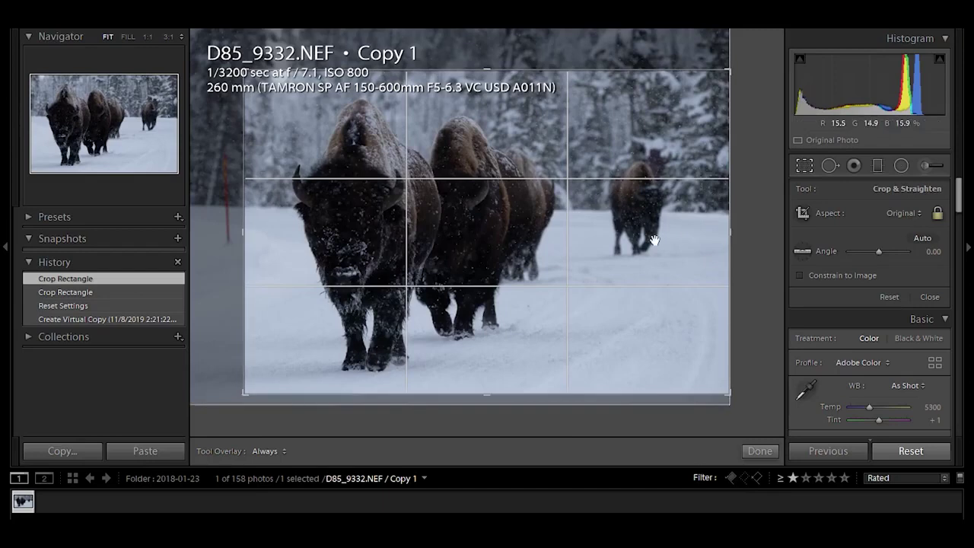
left_click_drag(728, 233, 658, 239)
key("ctrl+z")
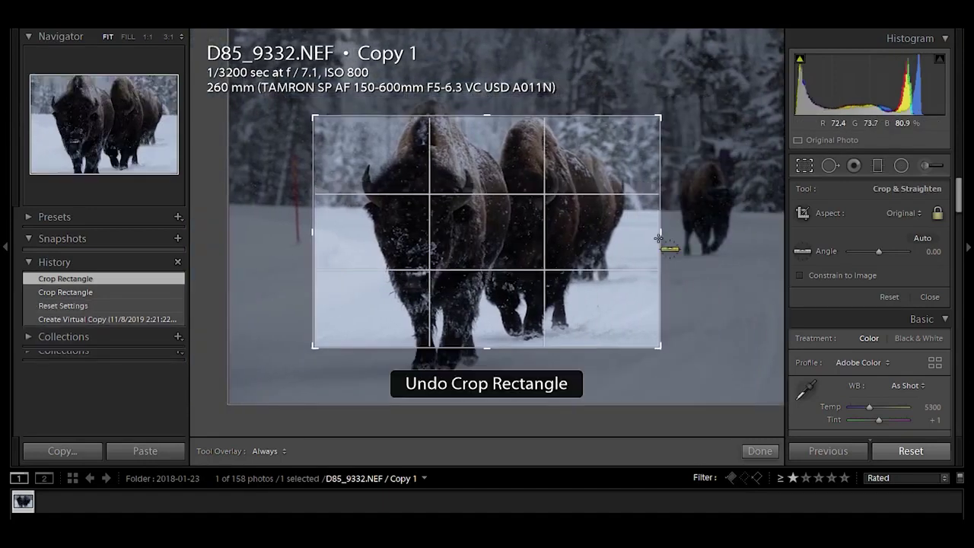
Unlock the aspect ratio, pull the crop's right edge in to exclude the rear bison, and extend its top and bottom edges outward.
left_click(938, 213)
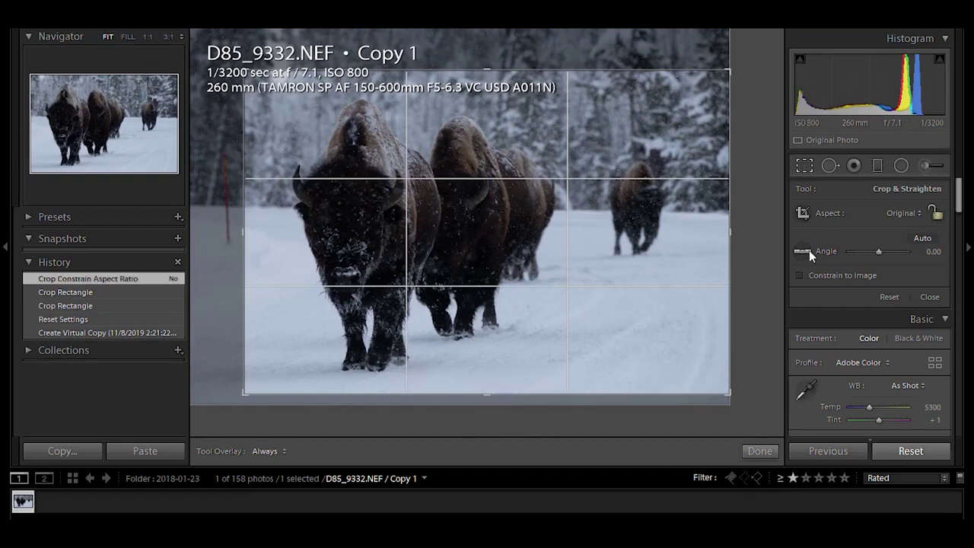
left_click_drag(728, 233, 661, 233)
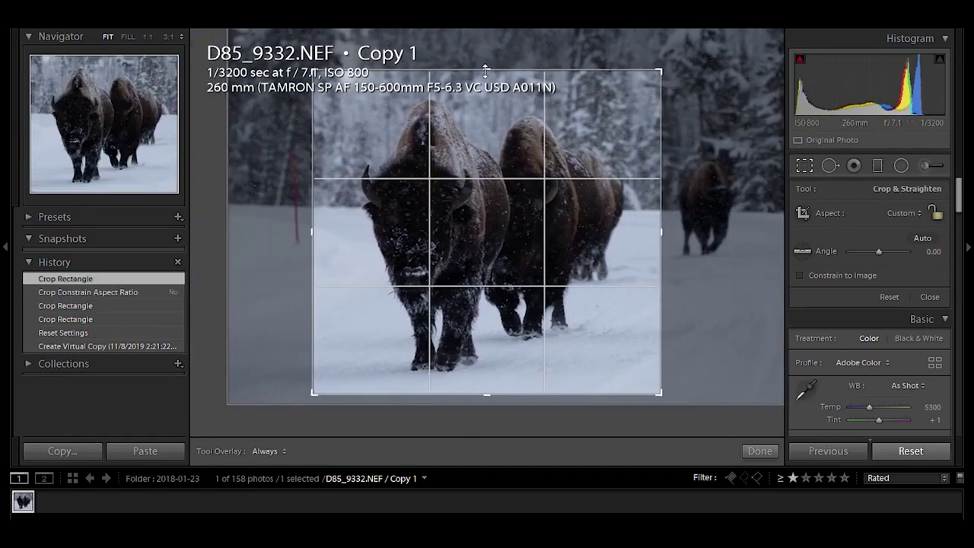
left_click_drag(487, 70, 488, 46)
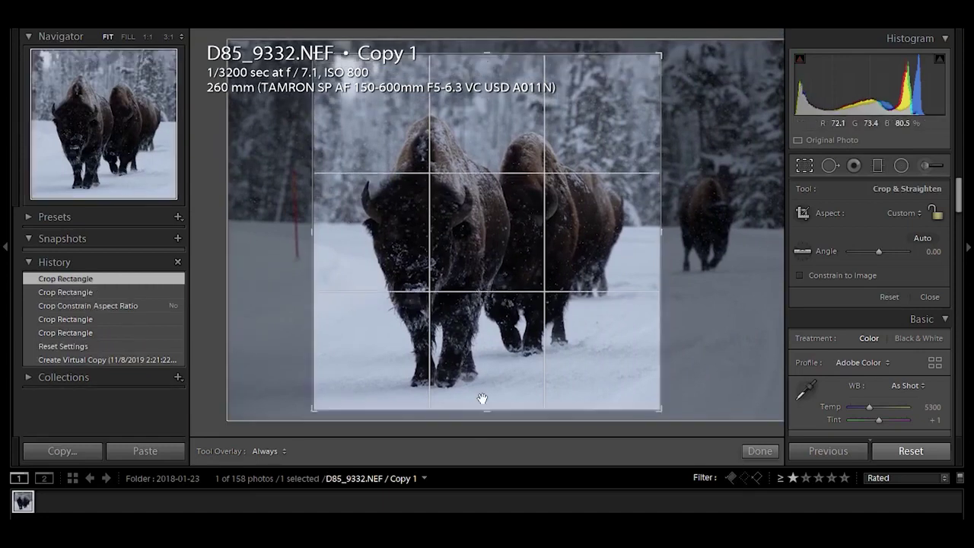
left_click_drag(488, 411, 489, 418)
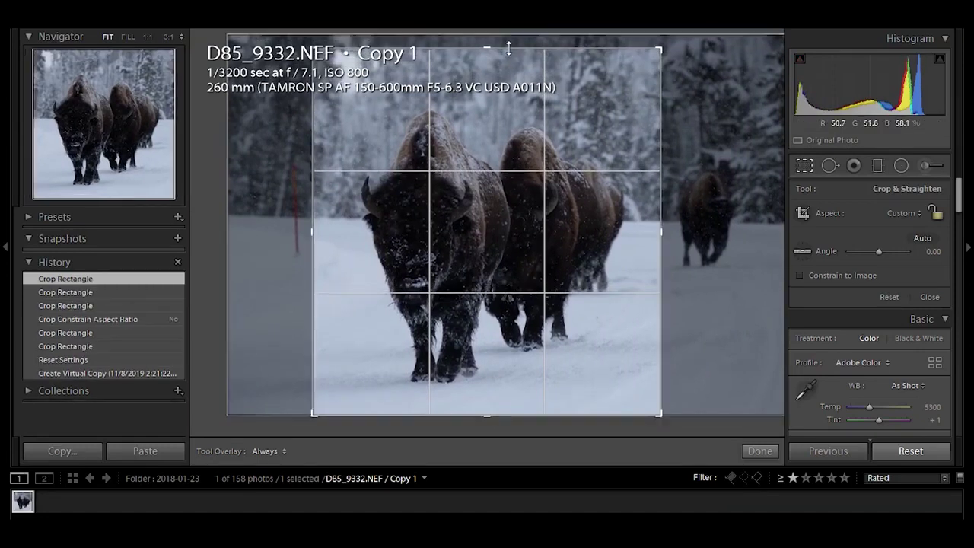
left_click_drag(490, 48, 490, 43)
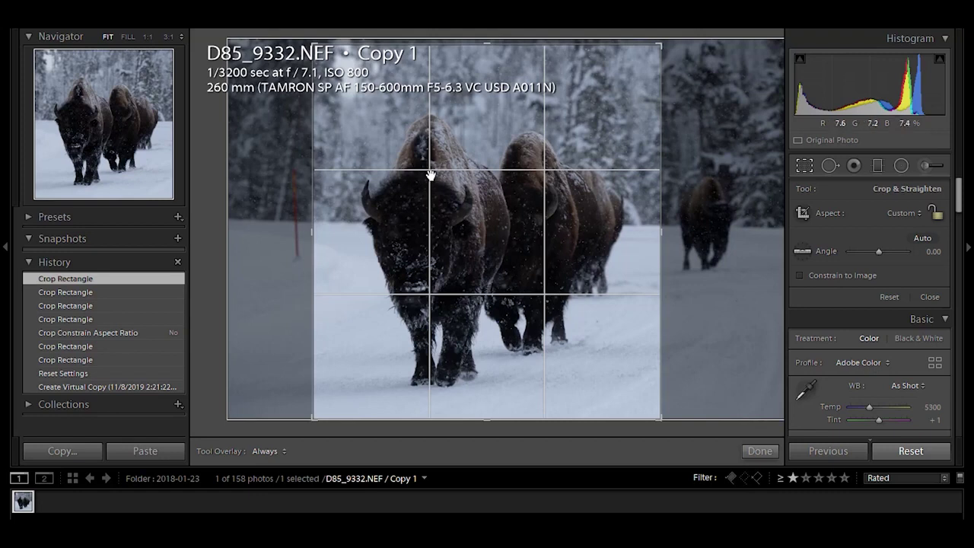
Shift the lead bison slightly right within the frame, trim the crop's left edge a little and apply the crop.
left_click_drag(447, 261, 461, 261)
left_click_drag(312, 228, 319, 231)
left_click_drag(434, 226, 446, 230)
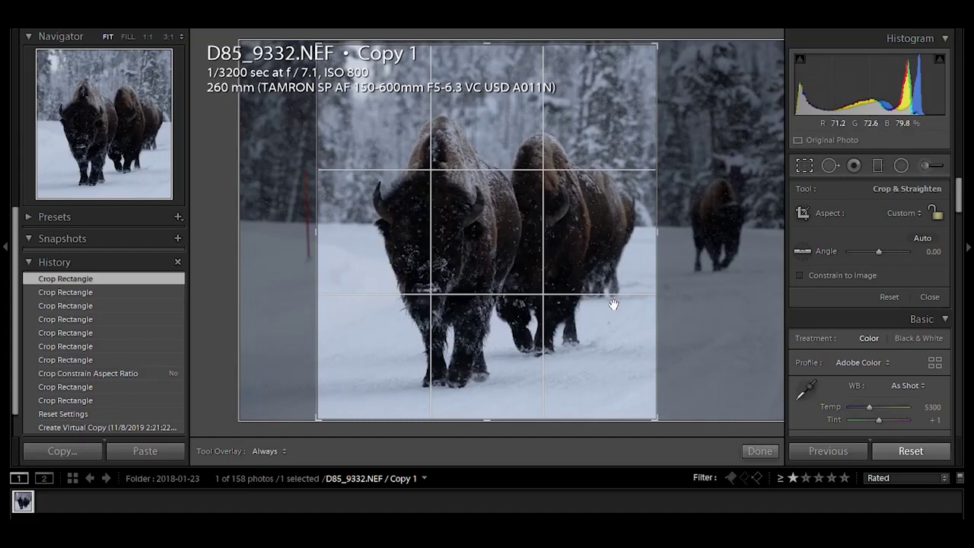
left_click(760, 451)
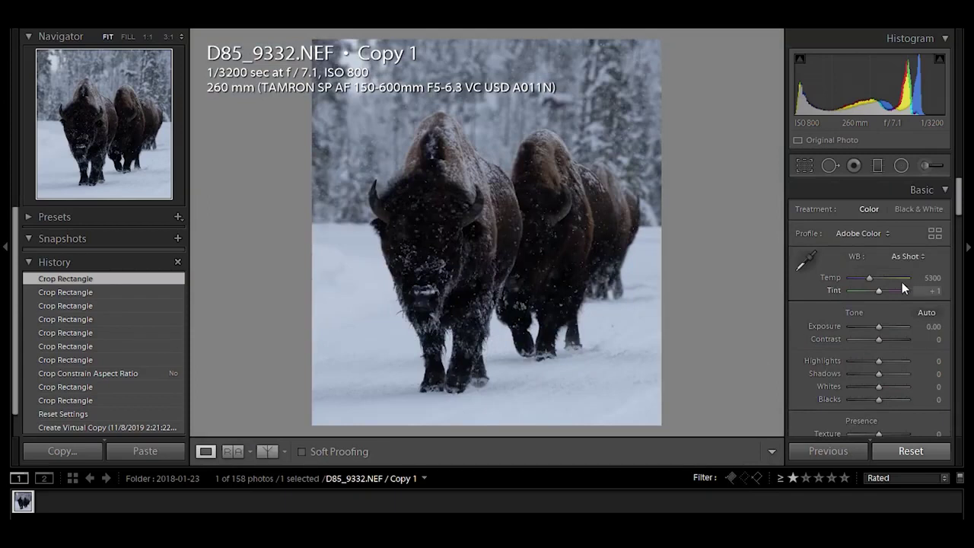
Set Highlights to -48, and try an Exposure of +0.95 before undoing it.
scroll(875, 320, "down", 2)
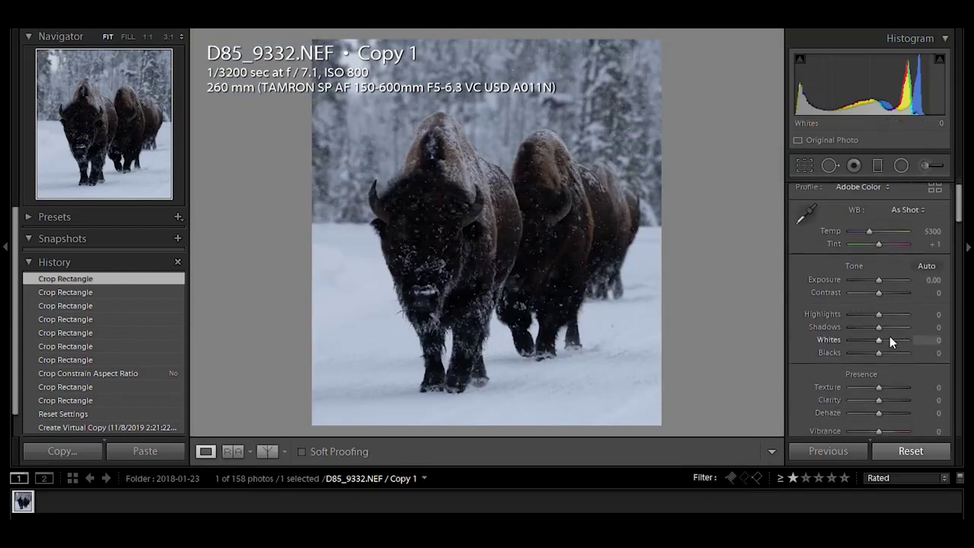
mouse_move(880, 314)
left_mouse_down()
mouse_move(856, 320)
mouse_move(886, 314)
mouse_move(868, 325)
left_mouse_up()
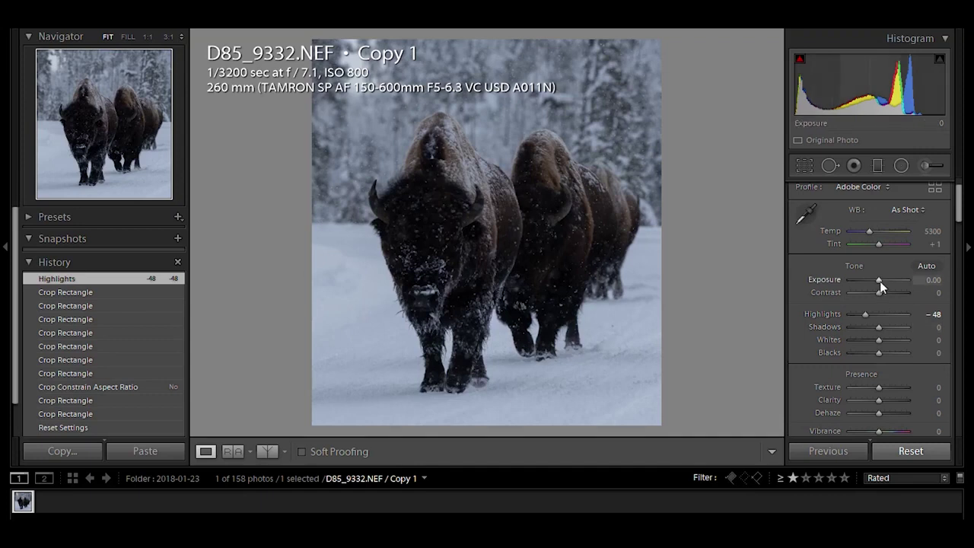
left_click_drag(880, 280, 885, 281)
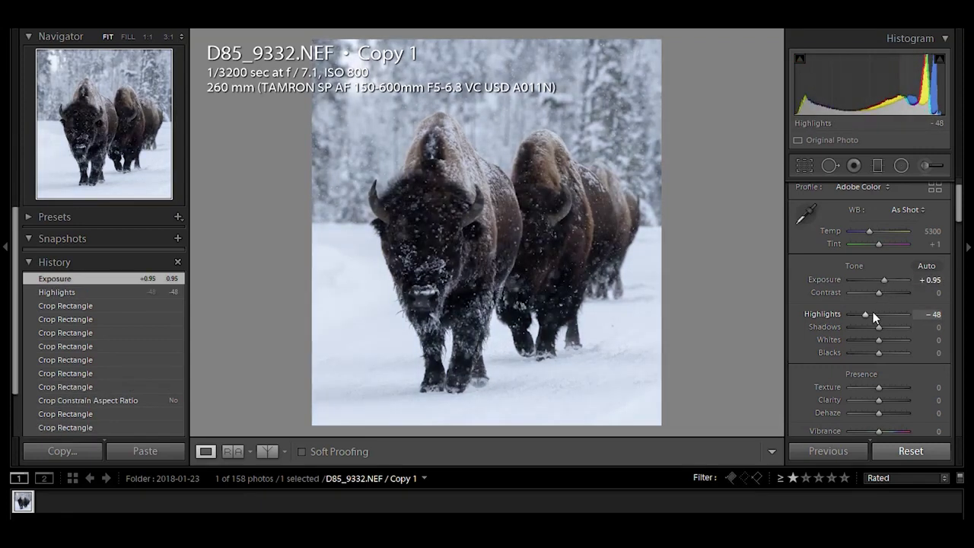
key("ctrl+z")
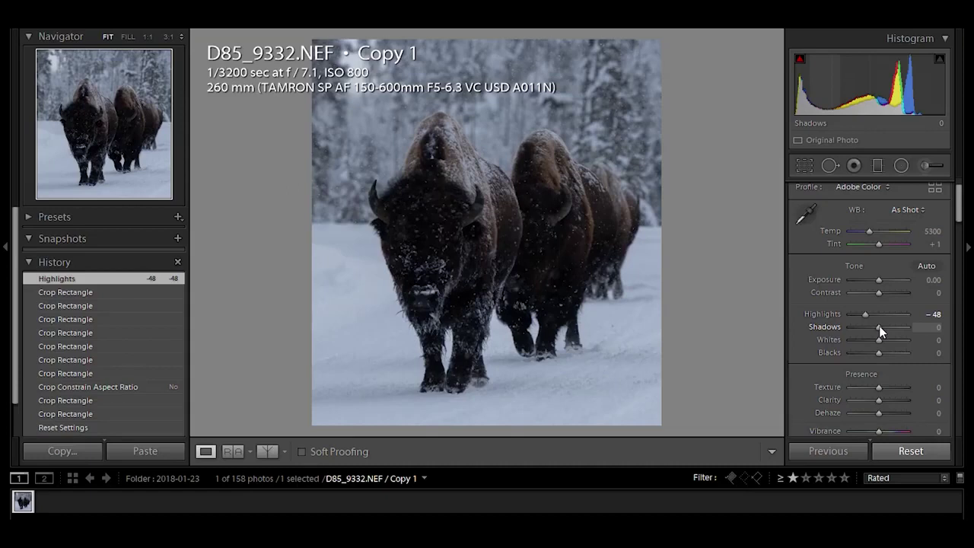
Set Shadows to +76 and Whites to +50, briefly returning Whites to 0 for comparison.
left_click_drag(879, 326, 901, 325)
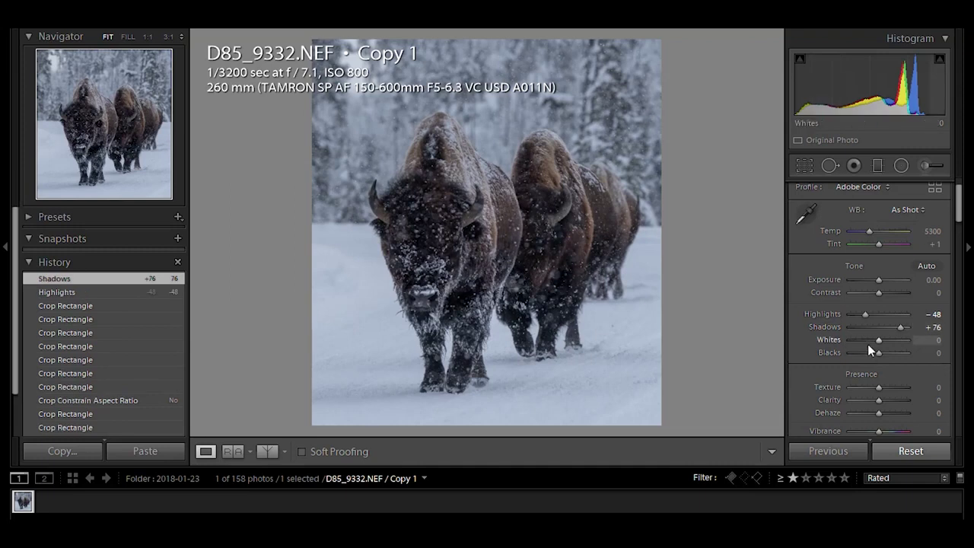
mouse_move(878, 341)
left_mouse_down()
mouse_move(904, 342)
mouse_move(893, 339)
left_mouse_up()
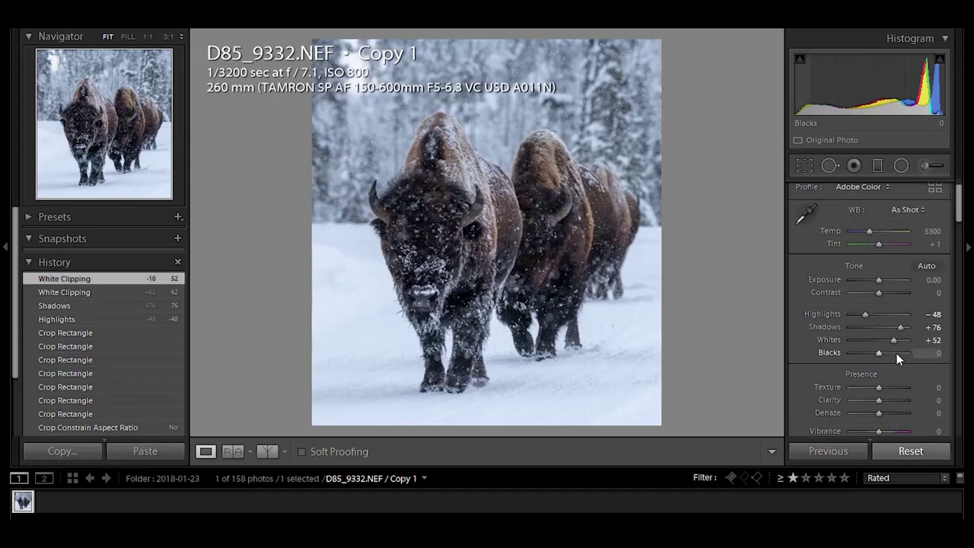
left_click(930, 340)
type("0")
key("Return")
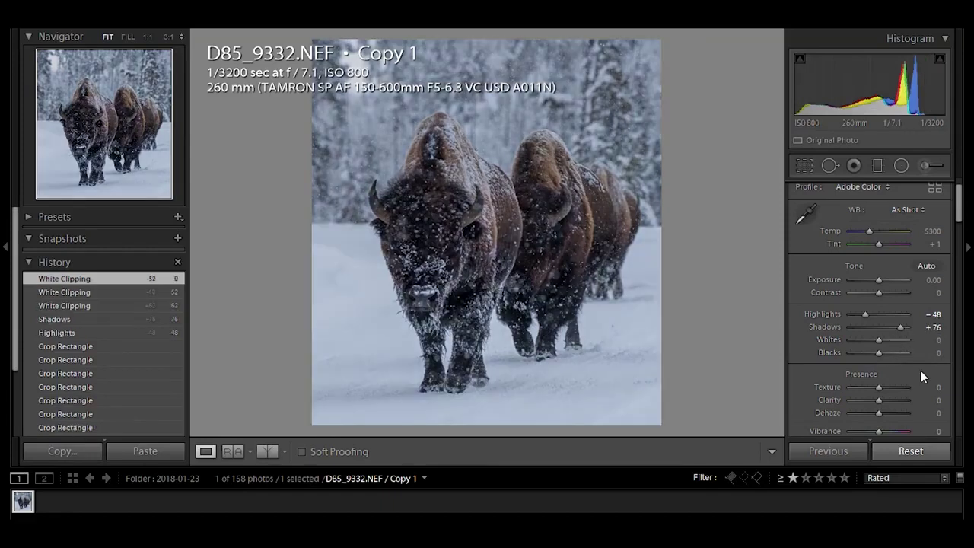
left_click(935, 340)
type("50")
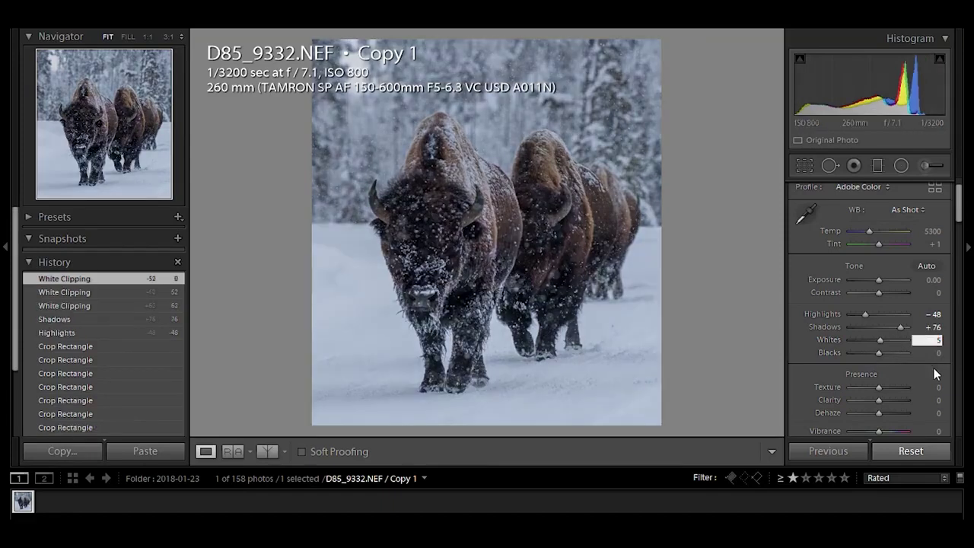
key("Return")
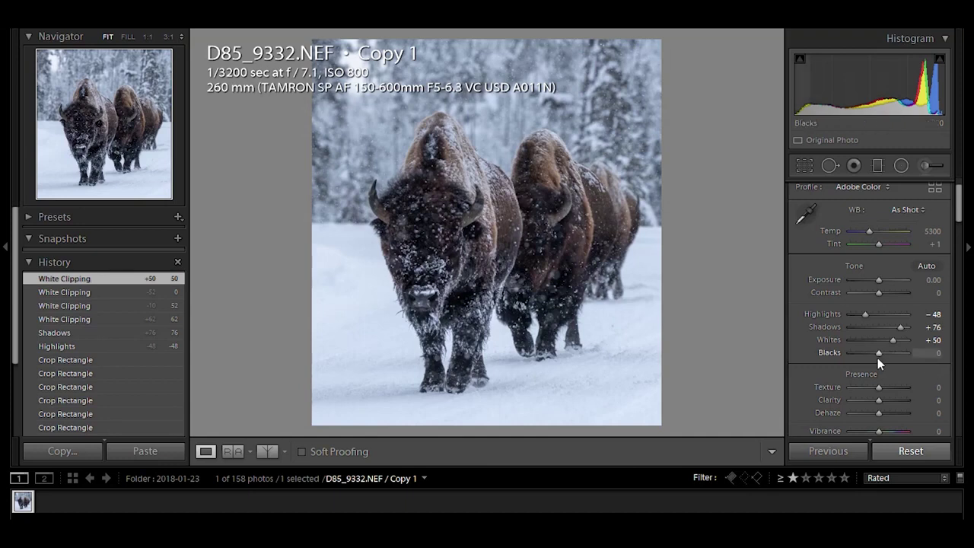
Check the black clipping preview and set Blacks to -2.
key("alt")
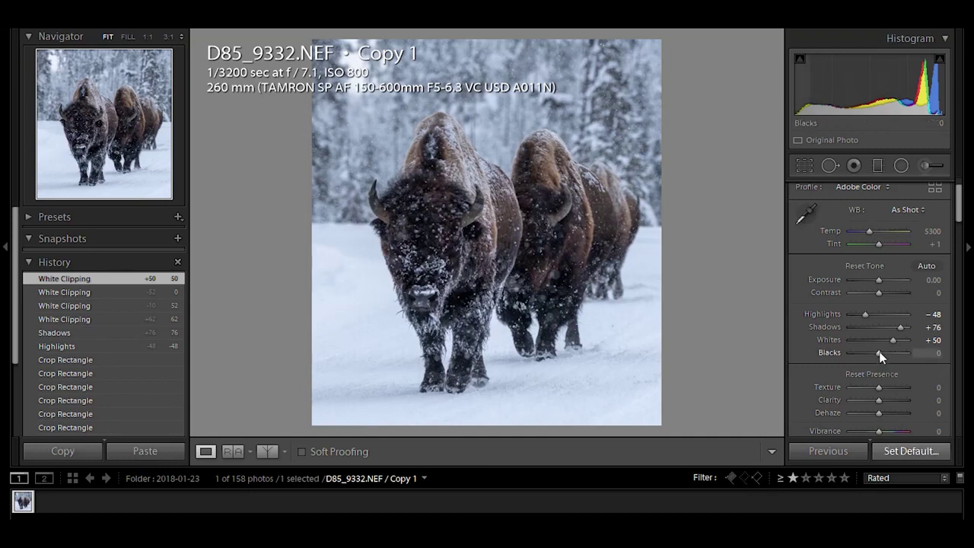
left_click(880, 354, "alt")
mouse_move(880, 355)
left_mouse_down()
mouse_move(865, 355)
mouse_move(878, 353)
left_mouse_up()
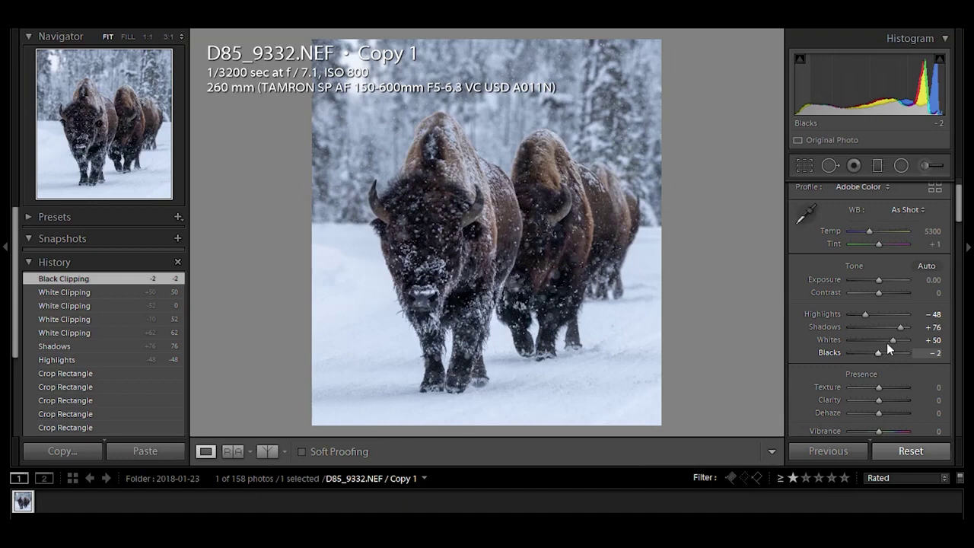
Try Clarity at -86 and 85, and soften the whole photo with a Clarity of -70.
scroll(960, 209, "down", 2)
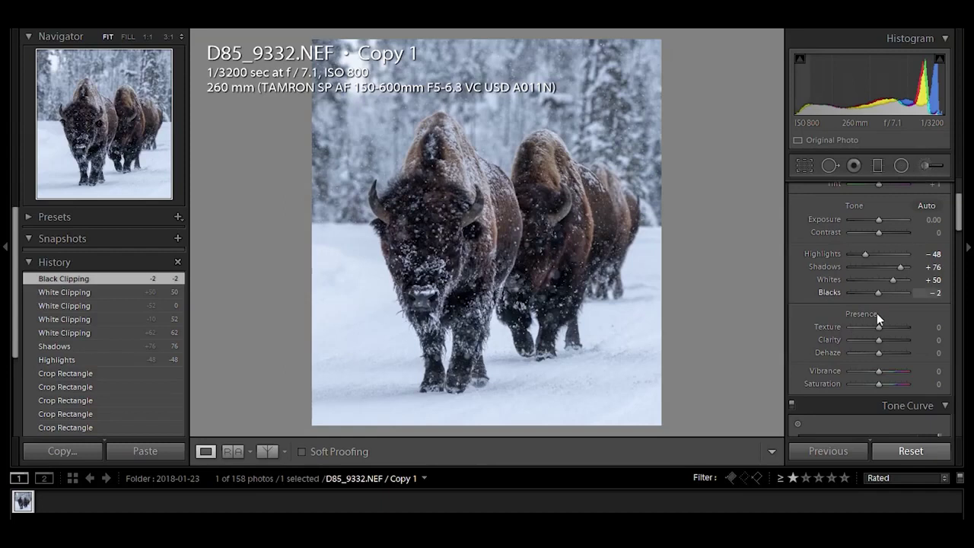
left_click_drag(879, 340, 853, 342)
left_click(933, 340)
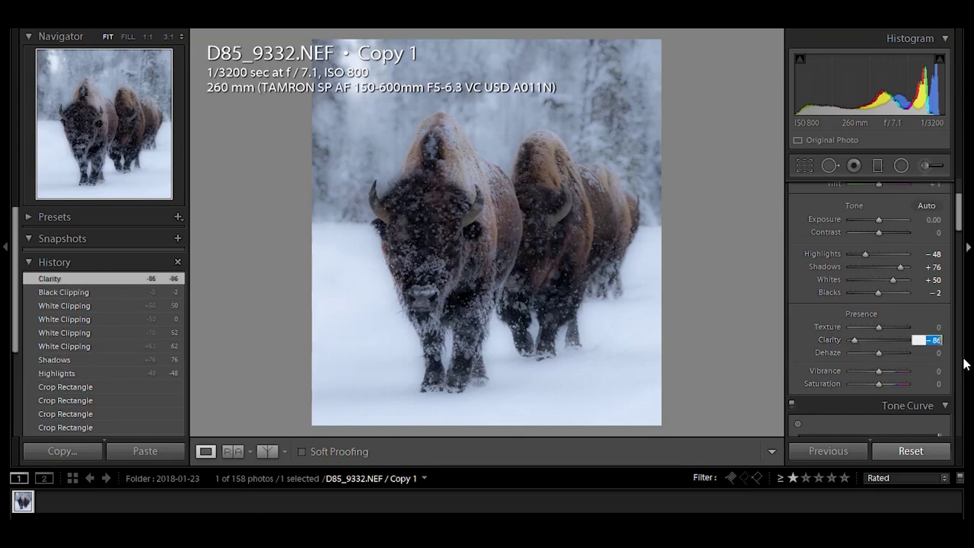
type("85")
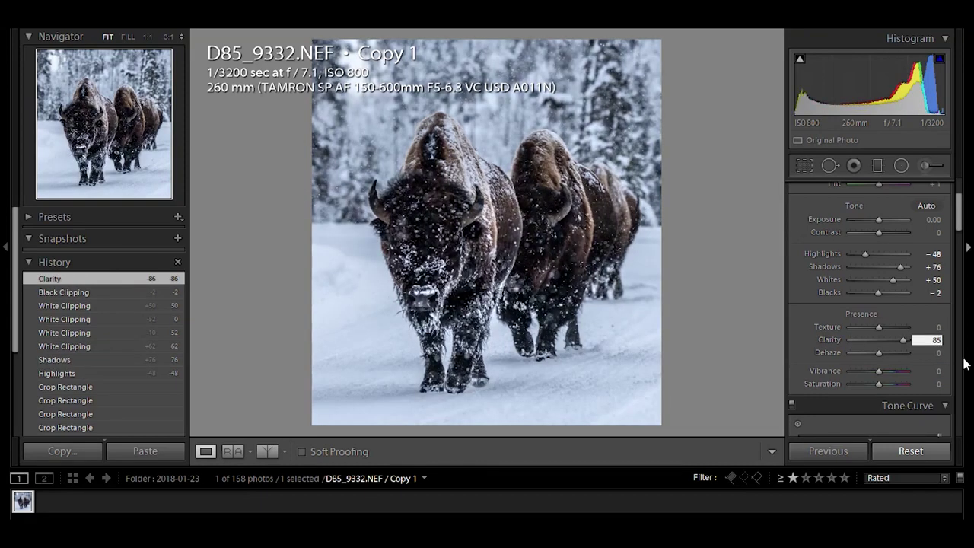
key("BackSpace")
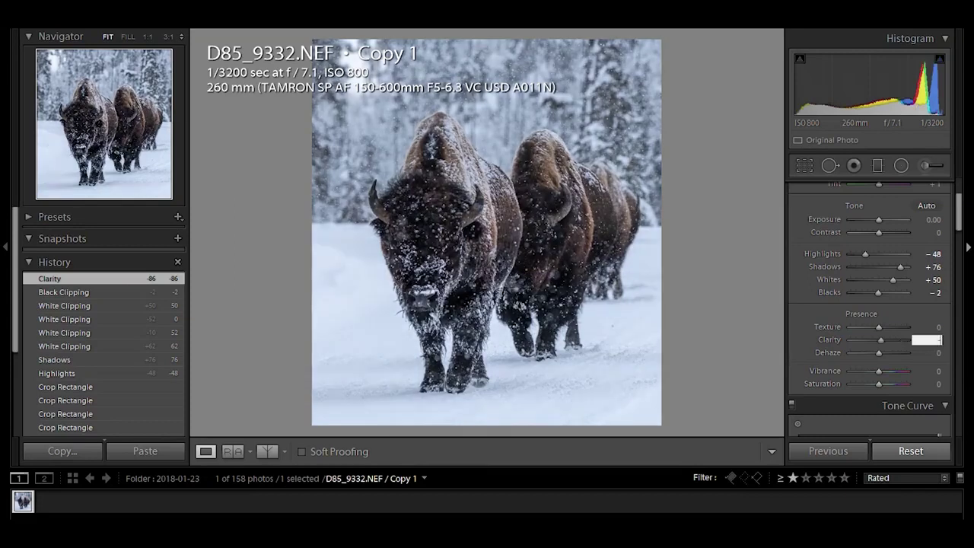
type("-70")
key("Return")
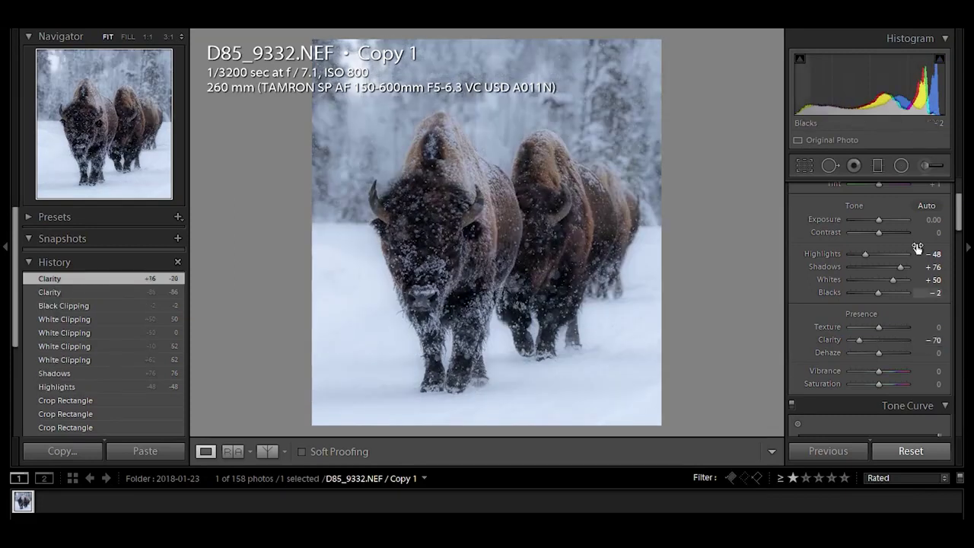
Set up an adjustment brush with Clarity 70 and brush size 15, and show the selected mask overlay.
left_click(925, 166)
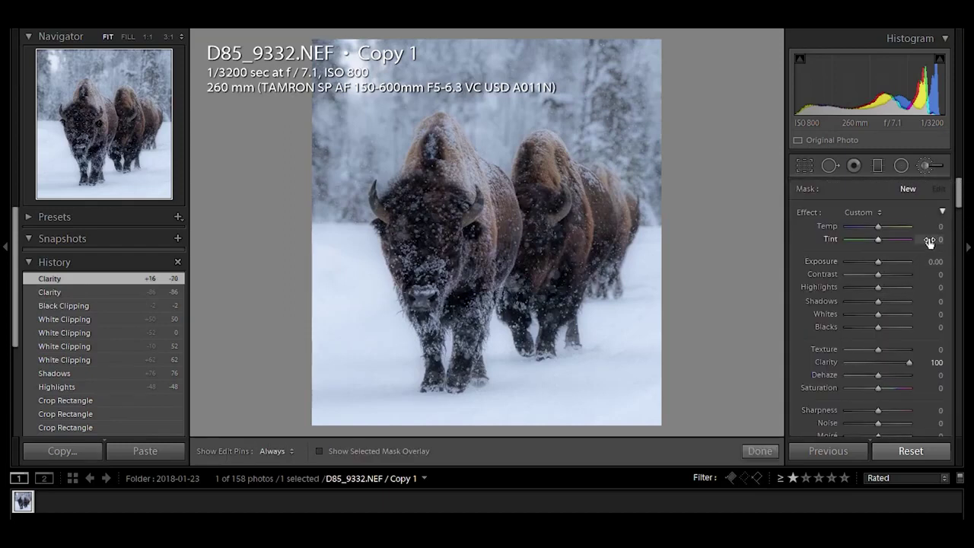
left_click(937, 364)
type("70")
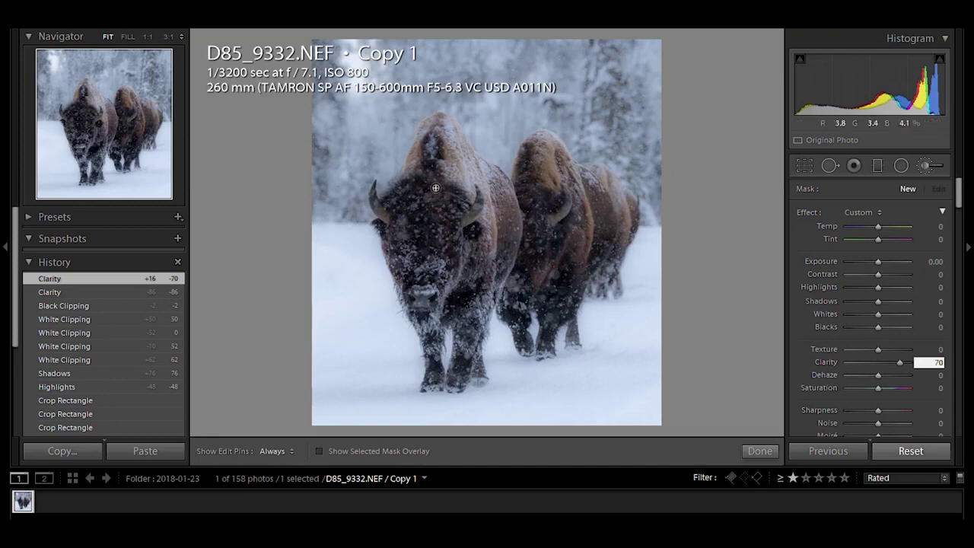
left_click_drag(962, 198, 961, 210)
left_click_drag(850, 371, 858, 371)
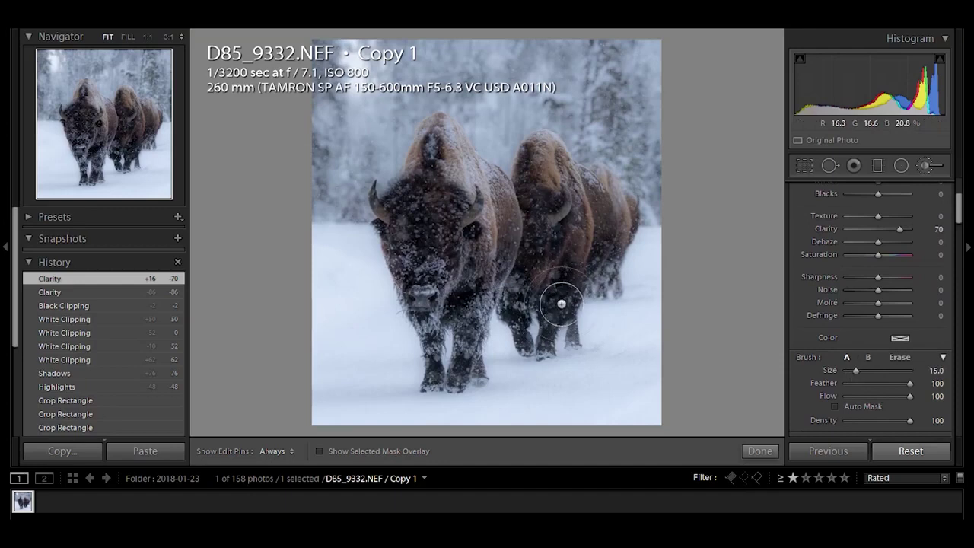
key("h")
key("h")
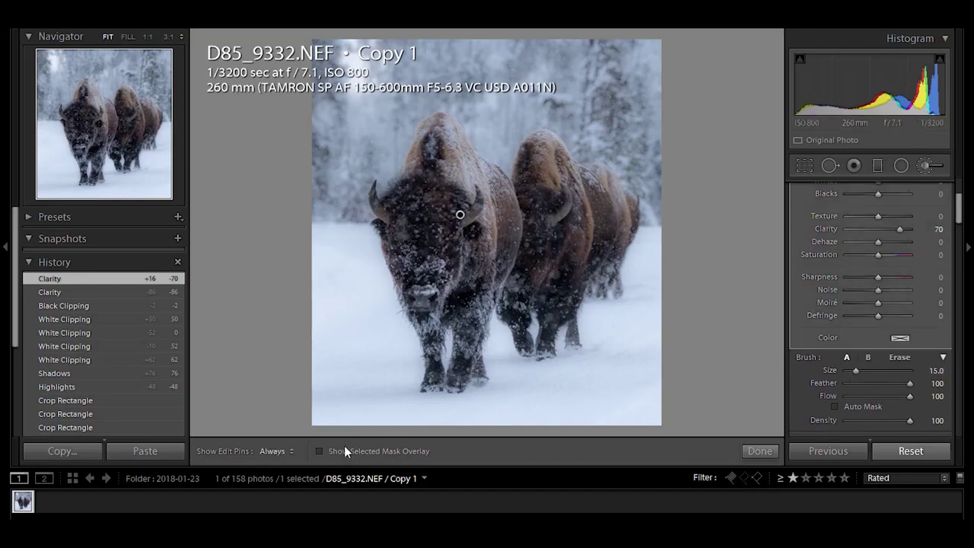
left_click(332, 450)
Paint the clarity mask over the two front bison and onto the rear one, reducing the brush size to 3 for the edges.
mouse_move(449, 234)
left_mouse_down()
mouse_move(436, 208)
mouse_move(427, 280)
mouse_move(434, 228)
left_mouse_up()
key("bracketleft")
key("h")
mouse_move(467, 322)
left_mouse_down()
mouse_move(463, 370)
mouse_move(477, 247)
mouse_move(500, 212)
mouse_move(509, 232)
mouse_move(501, 245)
mouse_move(486, 186)
mouse_move(450, 136)
mouse_move(430, 143)
mouse_move(427, 178)
mouse_move(453, 186)
mouse_move(396, 230)
mouse_move(390, 216)
mouse_move(404, 200)
mouse_move(395, 239)
mouse_move(429, 324)
mouse_move(433, 382)
left_mouse_up()
key("bracketleft")
mouse_move(504, 235)
left_mouse_down()
mouse_move(507, 275)
mouse_move(523, 342)
mouse_move(518, 258)
mouse_move(540, 196)
mouse_move(529, 267)
mouse_move(537, 149)
mouse_move(514, 212)
mouse_move(540, 148)
mouse_move(564, 207)
mouse_move(549, 145)
left_mouse_up()
mouse_move(584, 245)
left_mouse_down()
mouse_move(577, 185)
mouse_move(595, 208)
mouse_move(592, 253)
mouse_move(603, 212)
mouse_move(564, 313)
mouse_move(561, 213)
mouse_move(549, 264)
mouse_move(547, 343)
mouse_move(559, 270)
mouse_move(574, 343)
mouse_move(553, 278)
mouse_move(531, 305)
mouse_move(522, 264)
mouse_move(513, 296)
mouse_move(450, 318)
left_mouse_up()
key("bracketleft")
key("h")
key("h")
key("h")
left_click_drag(491, 171, 457, 150)
key("h")
key("h")
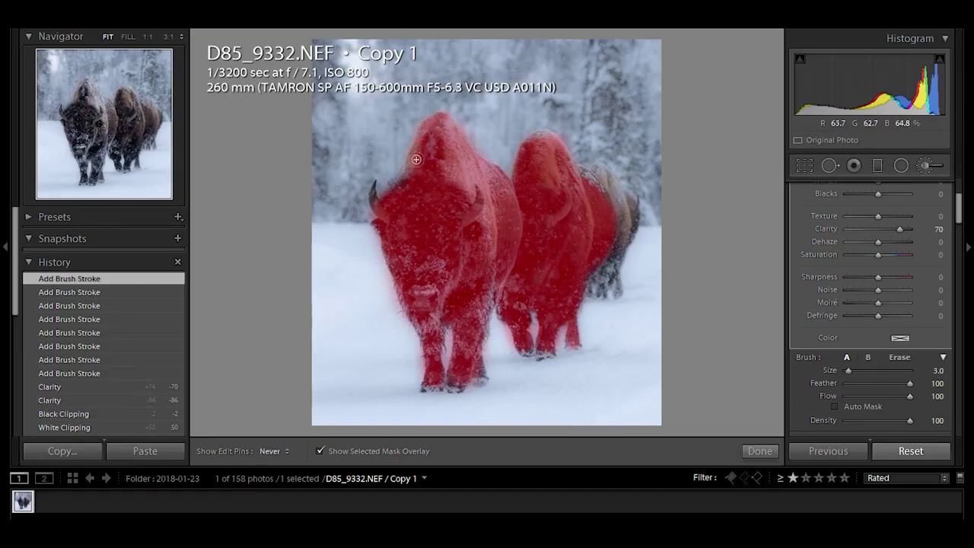
Refine the bison mask, ending at brush size 8 and Feather 86, then hide the overlay and finish the brush adjustment.
mouse_move(390, 202)
left_mouse_down()
mouse_move(375, 207)
mouse_move(371, 191)
mouse_move(397, 221)
left_mouse_up()
key("bracketleft")
key("bracketleft")
key("h")
key("bracketright")
key("bracketright")
left_click_drag(849, 370, 851, 370)
left_click_drag(910, 383, 853, 383)
mouse_move(460, 265)
left_mouse_down()
mouse_move(434, 210)
mouse_move(445, 190)
mouse_move(460, 242)
left_mouse_up()
left_click_drag(887, 378, 901, 383)
left_click(398, 451)
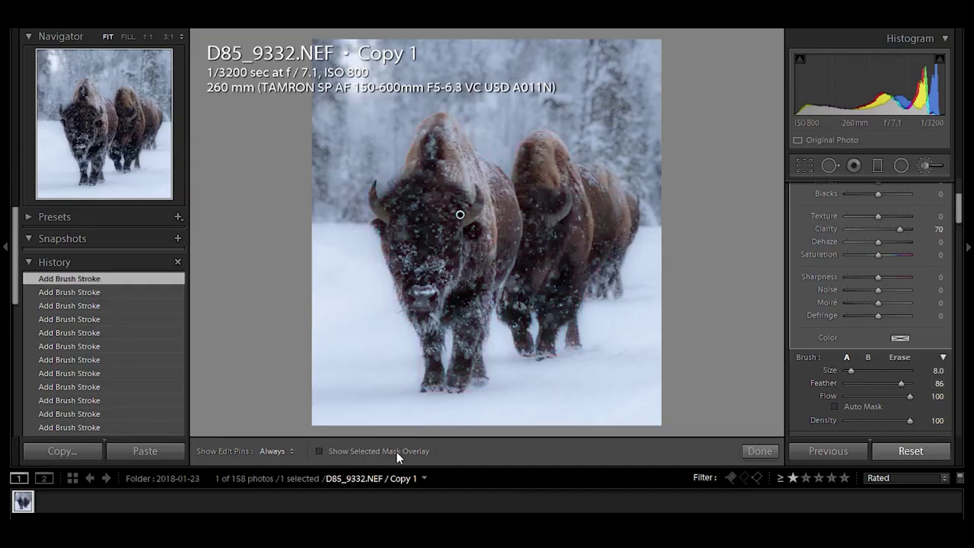
left_click(760, 452)
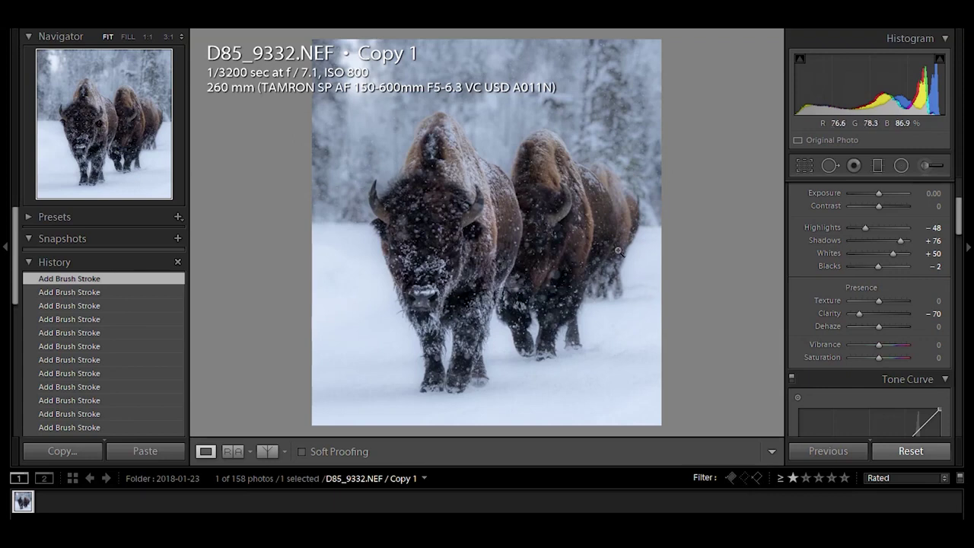
Try the global Clarity at 0 to compare the effect, and set it back to -70.
left_click(921, 314)
type("0")
key("Return")
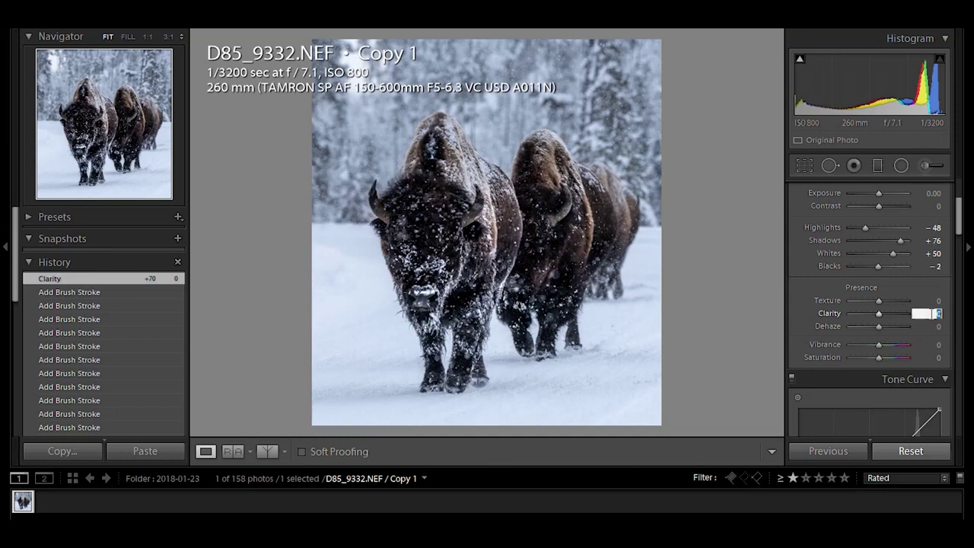
type("-70")
key("Return")
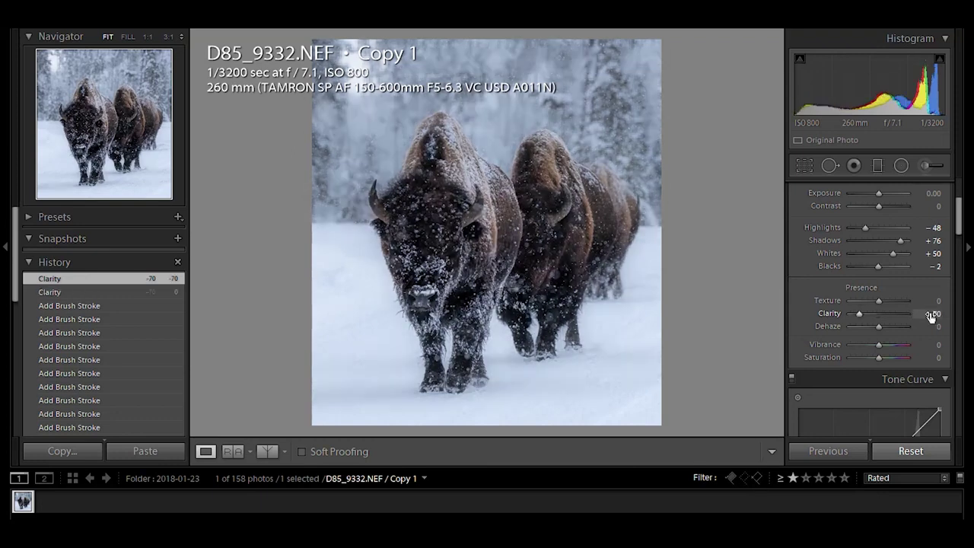
Nudge Vibrance down and back to 0, and warm the white balance Temp to 5810.
key("minus")
key("equal")
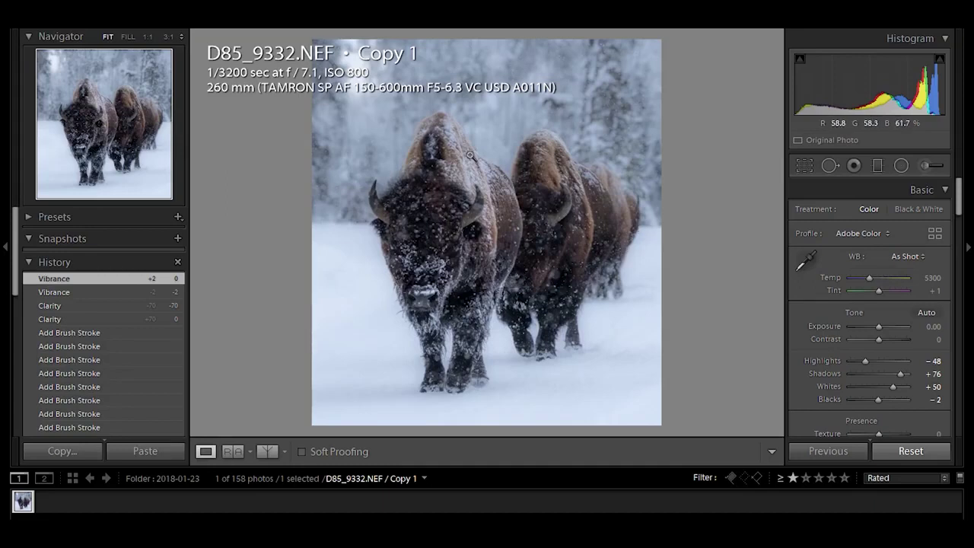
scroll(870, 279, "up", 1)
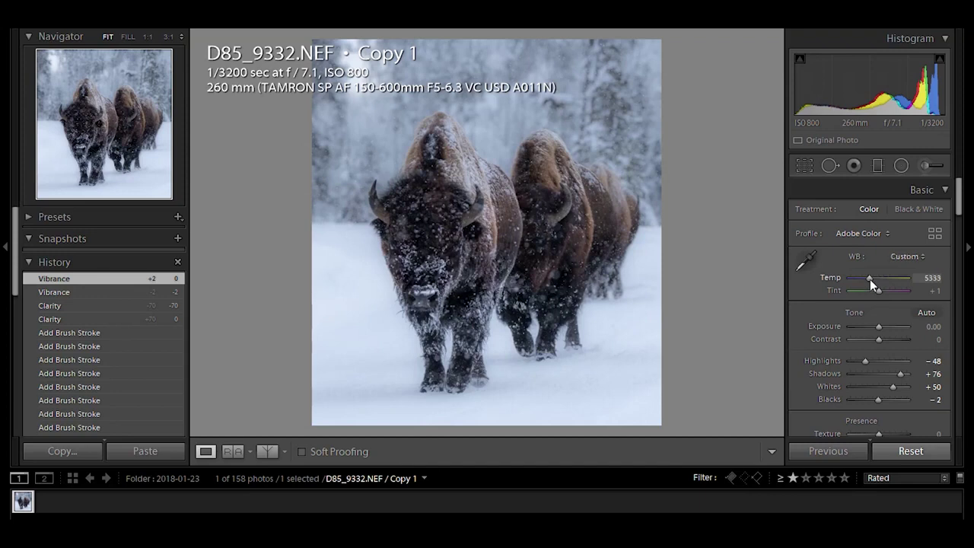
left_click_drag(869, 279, 873, 280)
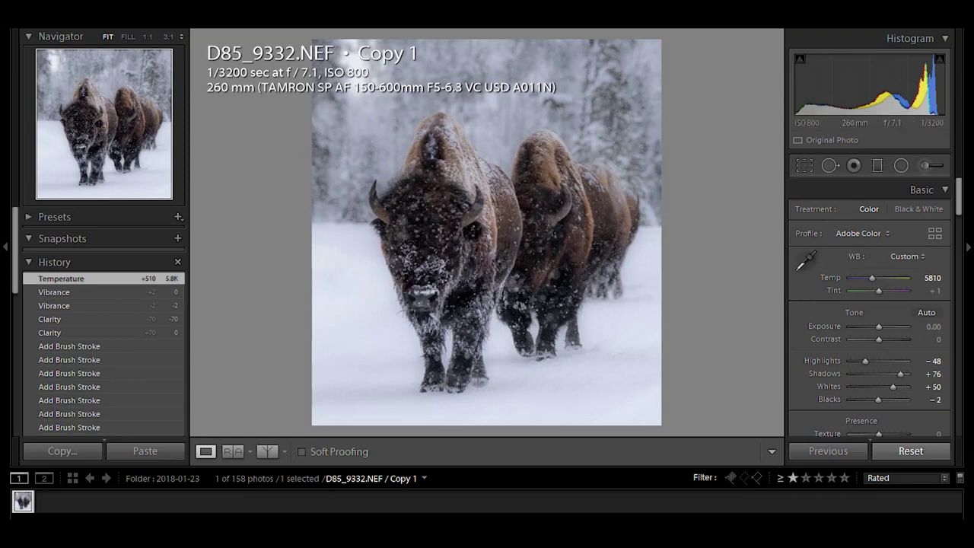
Nudge Saturation down and back to 0, try it at +100, and undo that change.
key("comma")
key("minus")
key("equal")
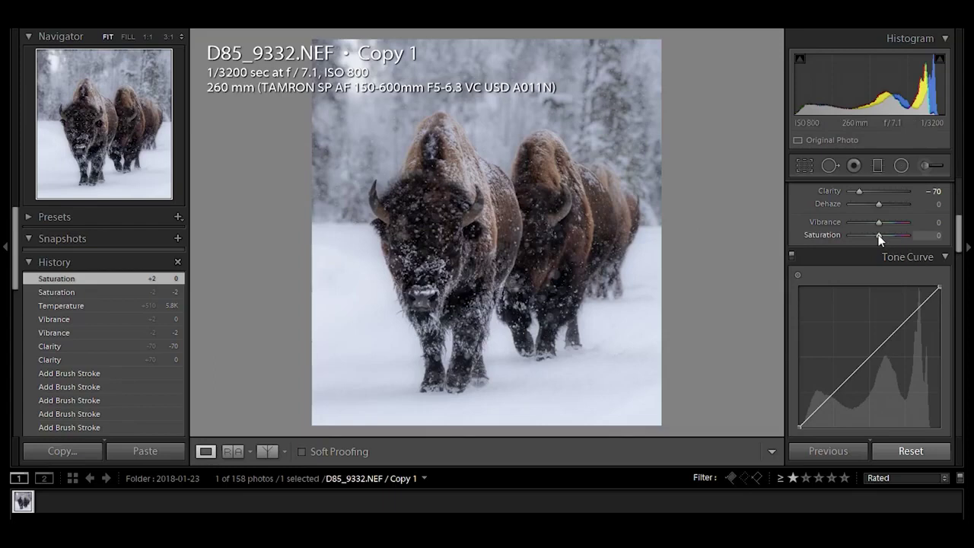
left_click_drag(878, 234, 919, 242)
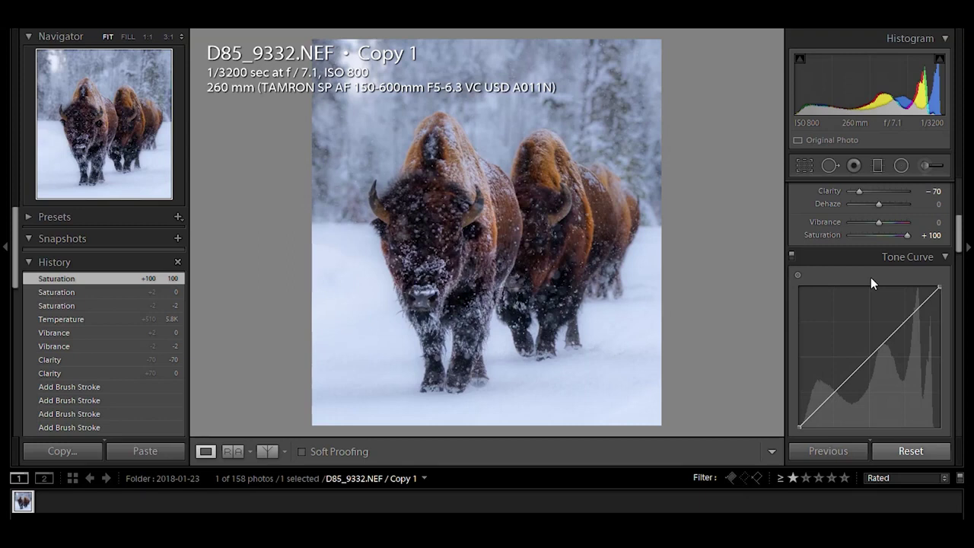
key("ctrl+z")
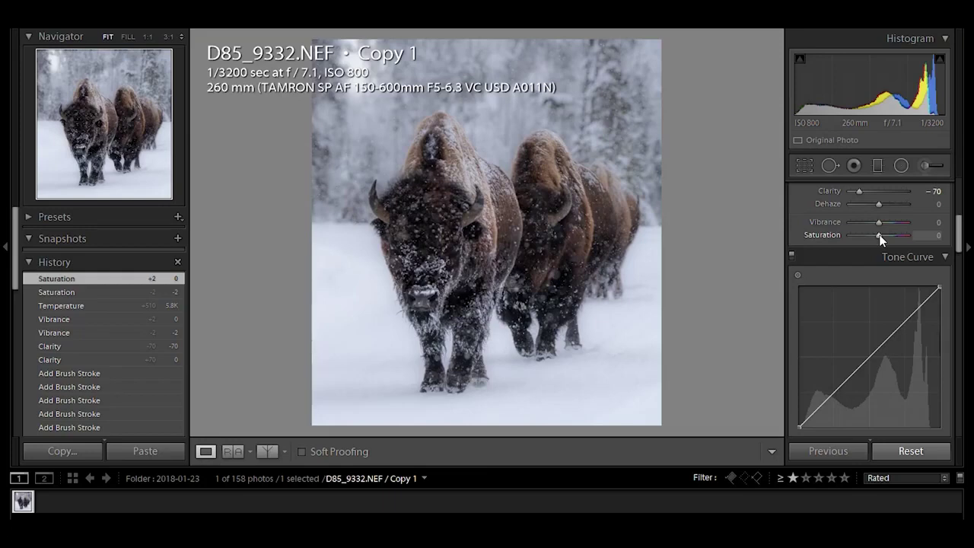
Set Saturation to +14, and try a Vibrance of +100 before undoing it.
left_click_drag(879, 234, 884, 235)
left_click_drag(885, 236, 882, 235)
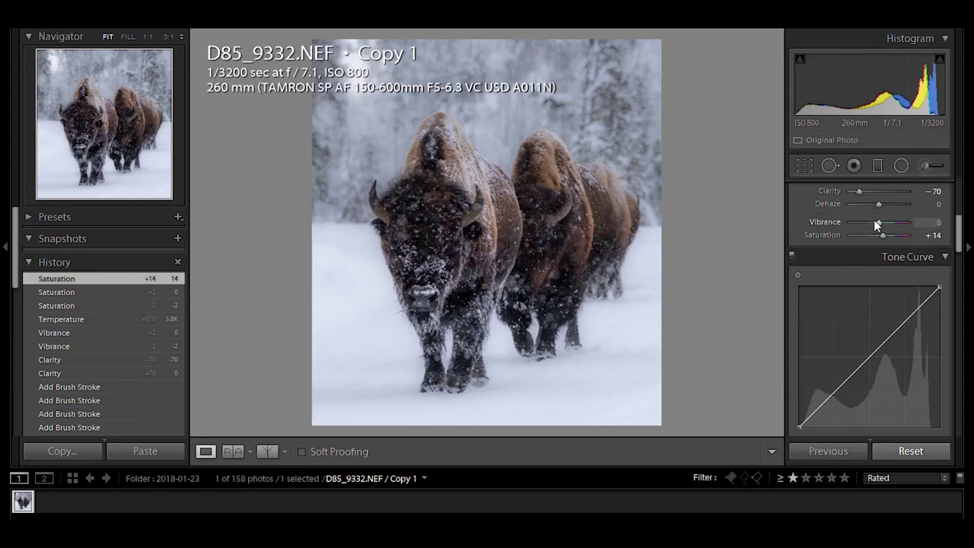
left_click_drag(879, 224, 911, 224)
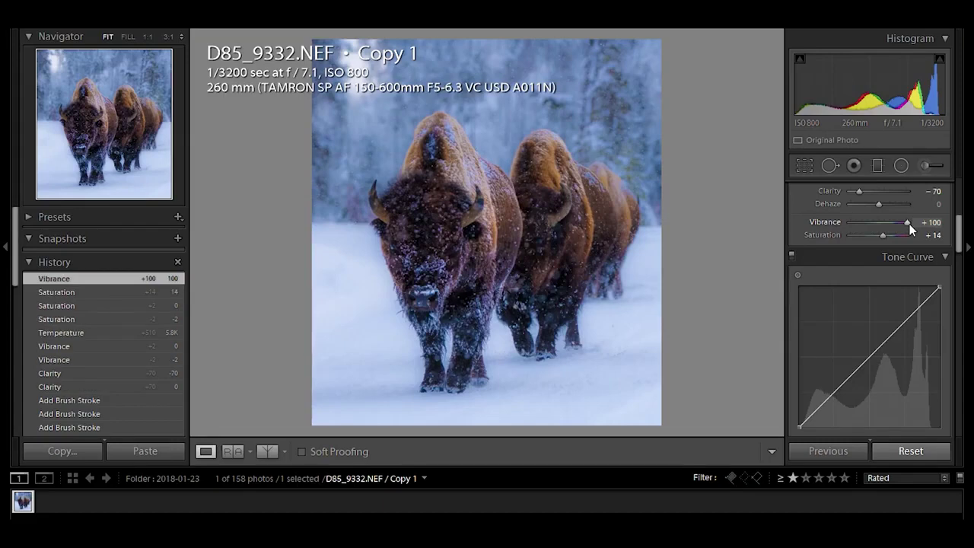
key("ctrl+z")
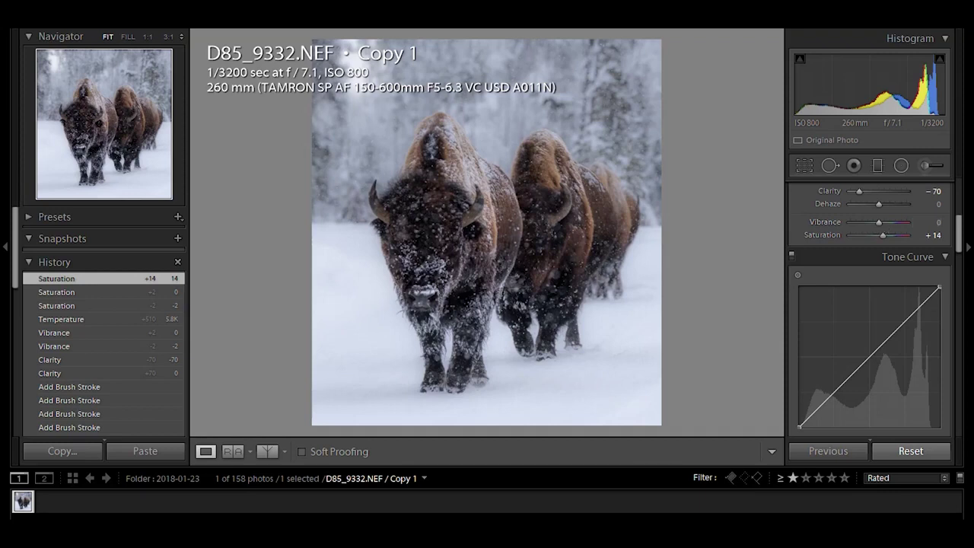
Add a point in the shadow region of the RGB tone curve and lift it slightly.
scroll(869, 305, "down", 2)
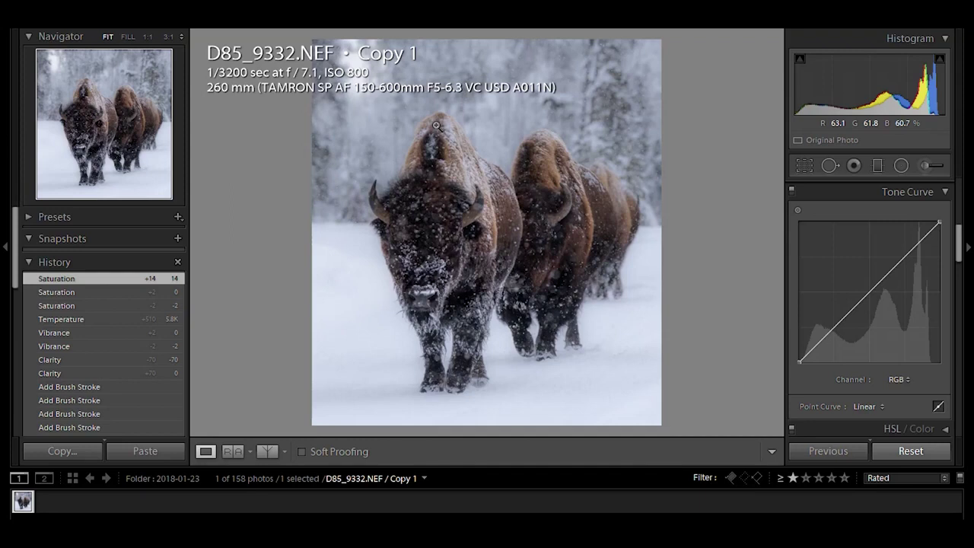
left_click(823, 339)
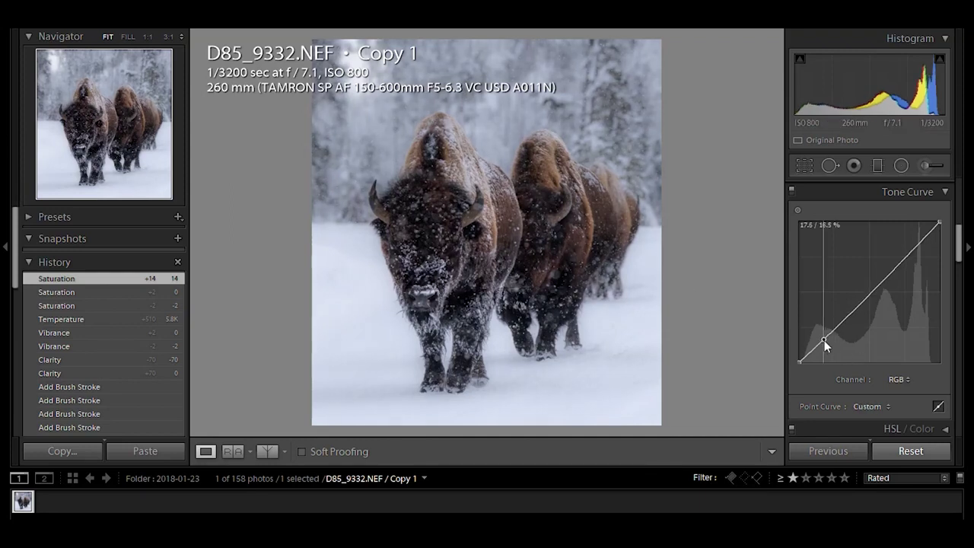
left_click_drag(824, 340, 821, 338)
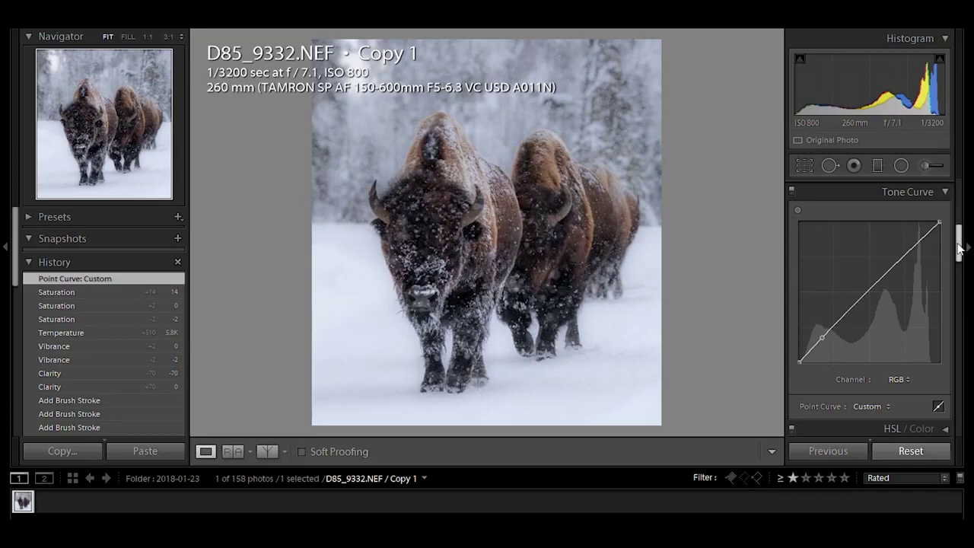
Tint the highlights in Split Toning with Hue 212 and Saturation 5, and compare the photo with the effect off and on.
left_click_drag(960, 242, 959, 276)
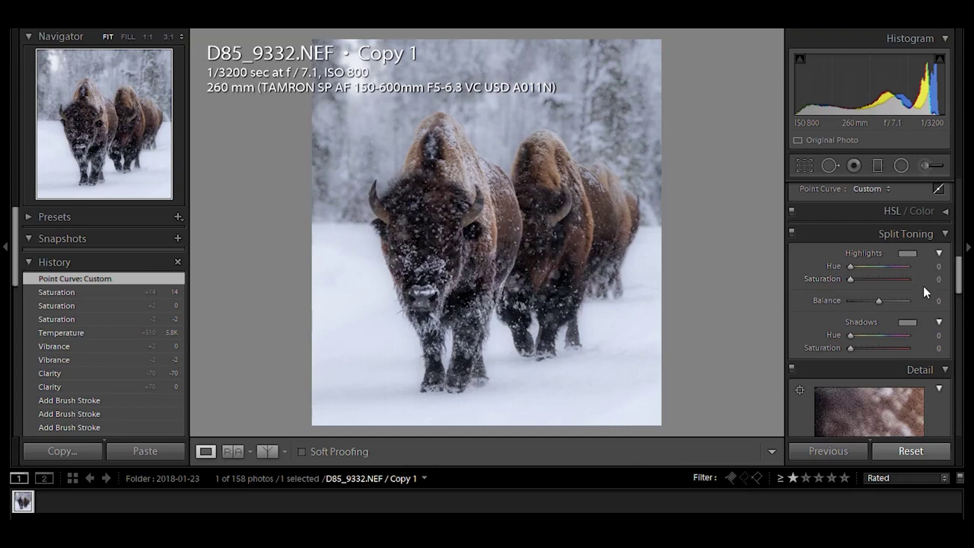
left_click(904, 253)
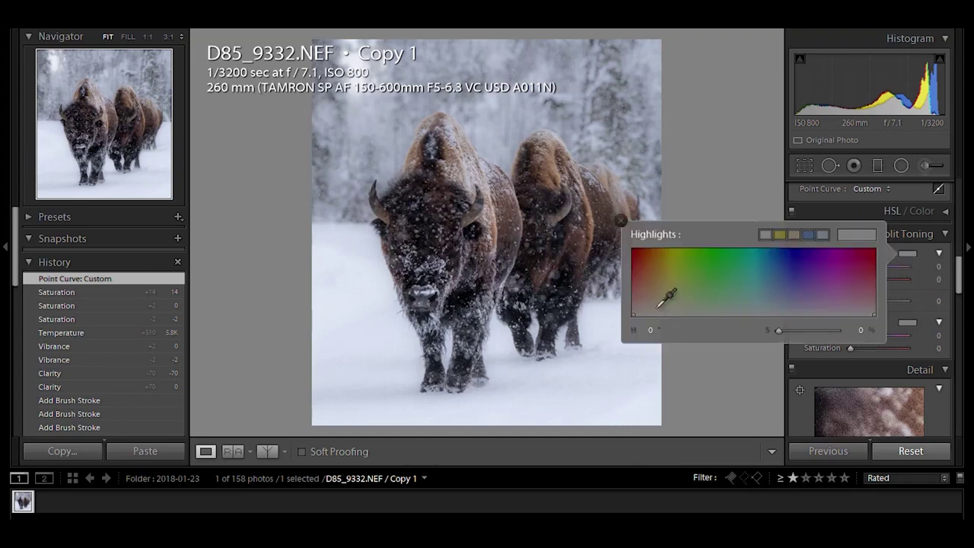
left_click_drag(727, 299, 776, 306)
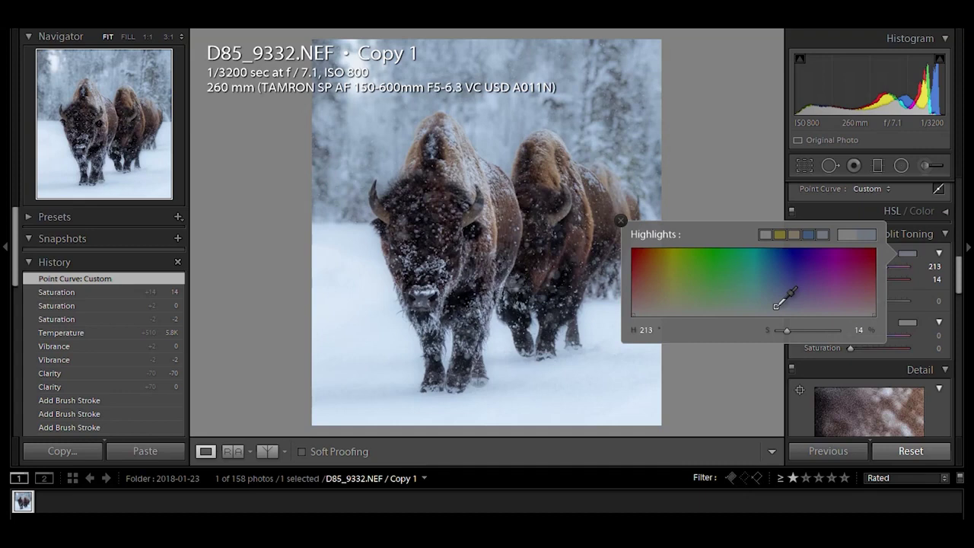
mouse_move(776, 306)
left_mouse_down()
mouse_move(784, 263)
mouse_move(774, 312)
left_mouse_up()
left_click(621, 220)
left_click(791, 231)
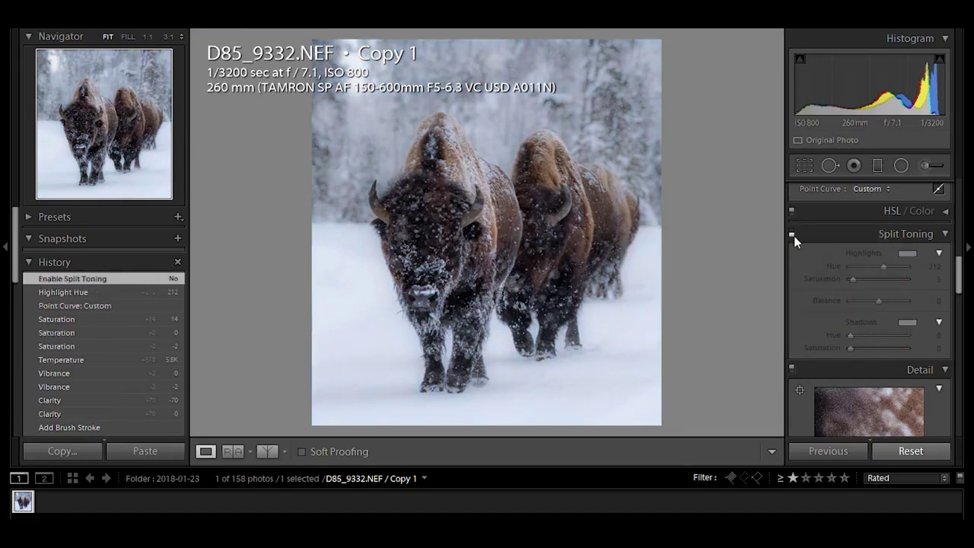
left_click(791, 232)
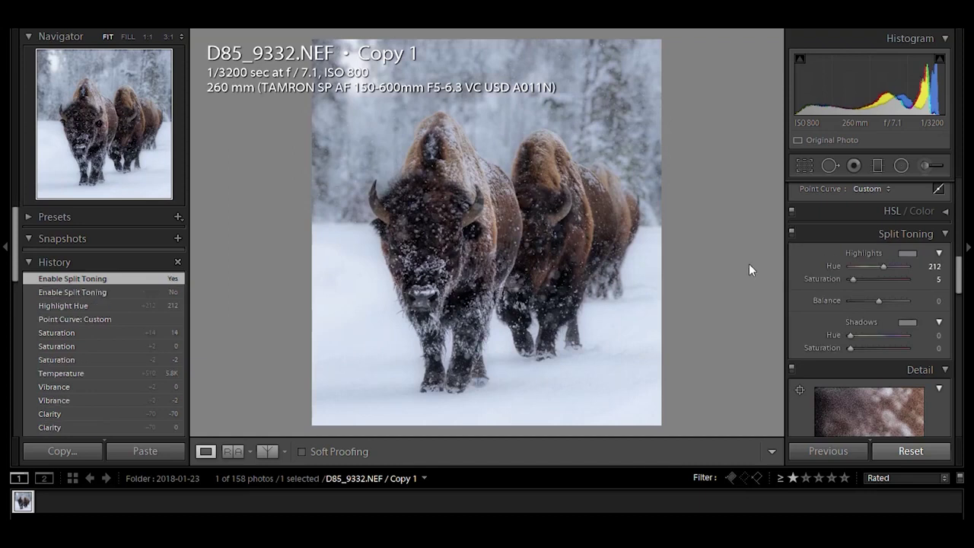
Tint the shadows in Split Toning with a warm Hue of 32 and Saturation 7.
left_click(911, 324)
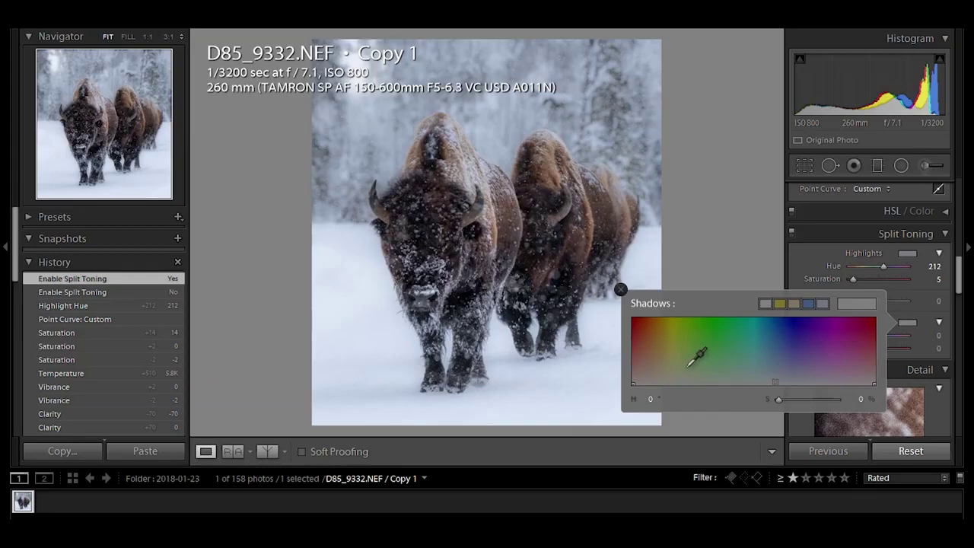
left_click(651, 378)
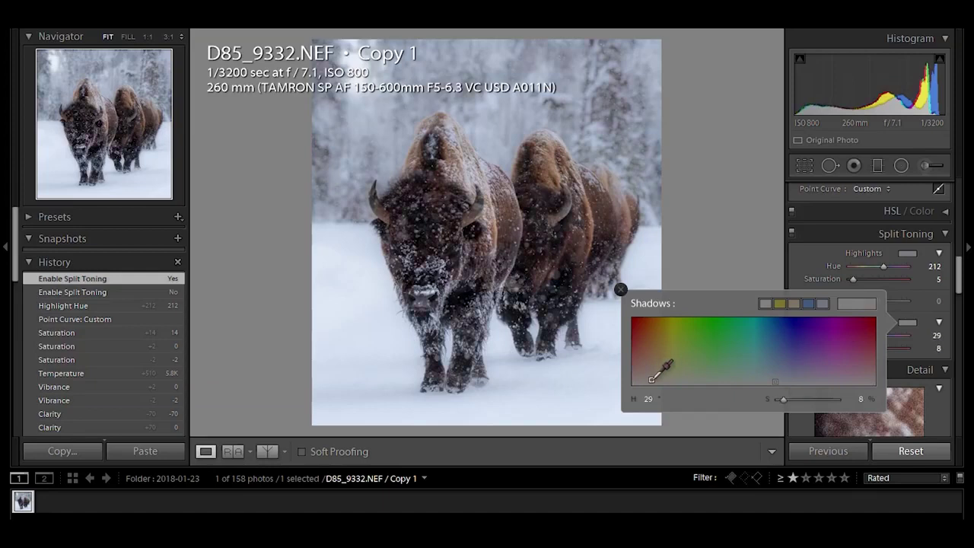
left_click_drag(651, 378, 653, 379)
left_click(620, 290)
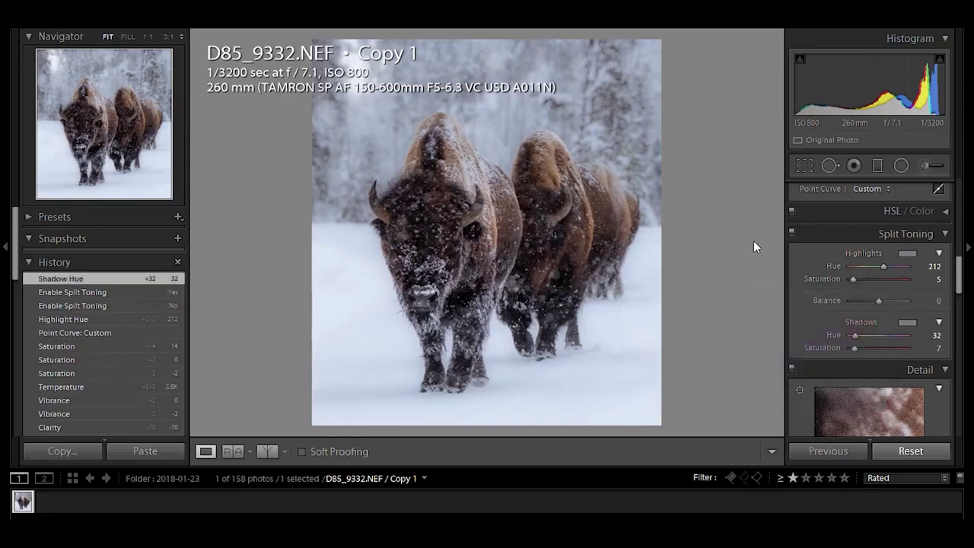
Switch the Split Toning effect off and on repeatedly to compare its influence on the bison and snow.
left_click(792, 233)
left_click(791, 234)
left_click(792, 234)
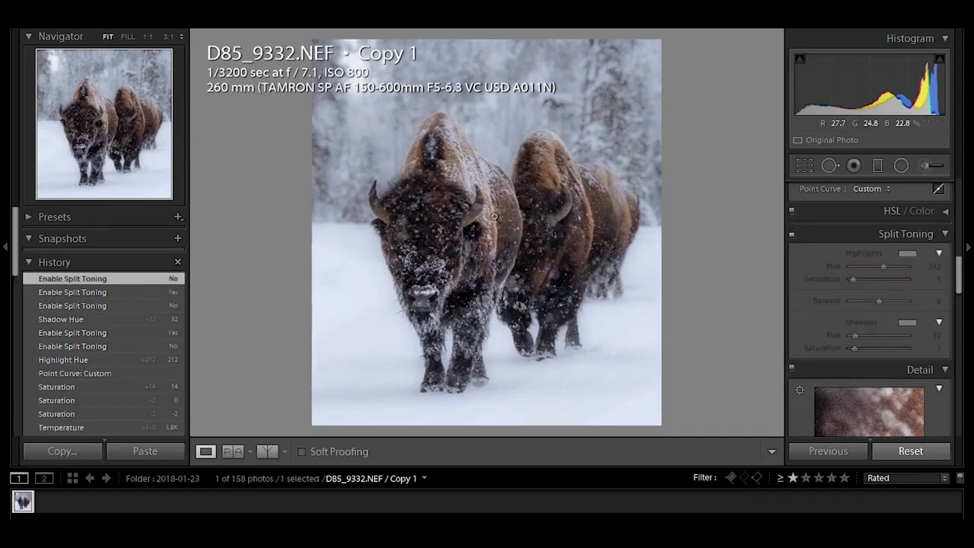
left_click(495, 215)
left_click(792, 233)
left_click(791, 233)
left_click(791, 233)
left_click(646, 281)
Set the sharpening Masking to 90 using the mask preview, and raise the sharpening Amount to 71.
left_click_drag(959, 266, 958, 321)
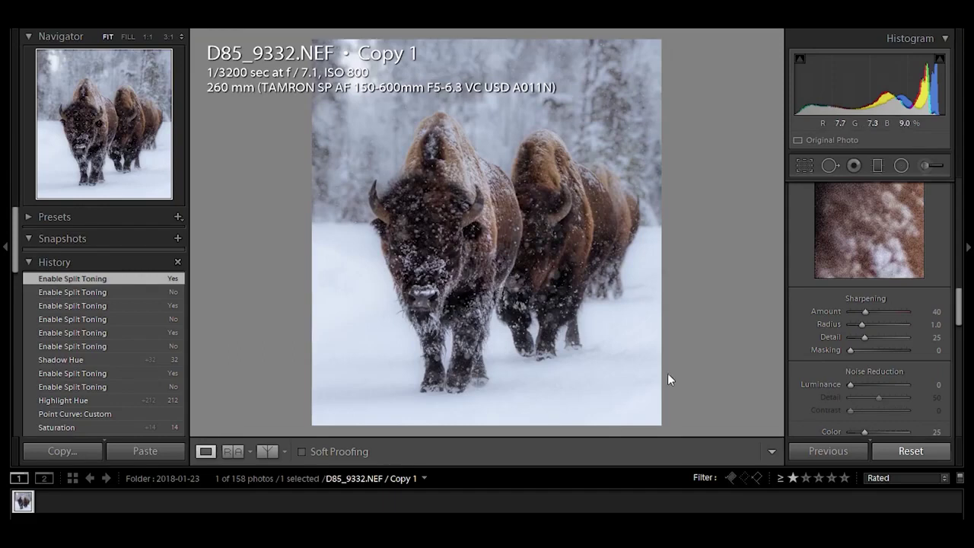
left_click_drag(850, 347, 859, 351, "alt")
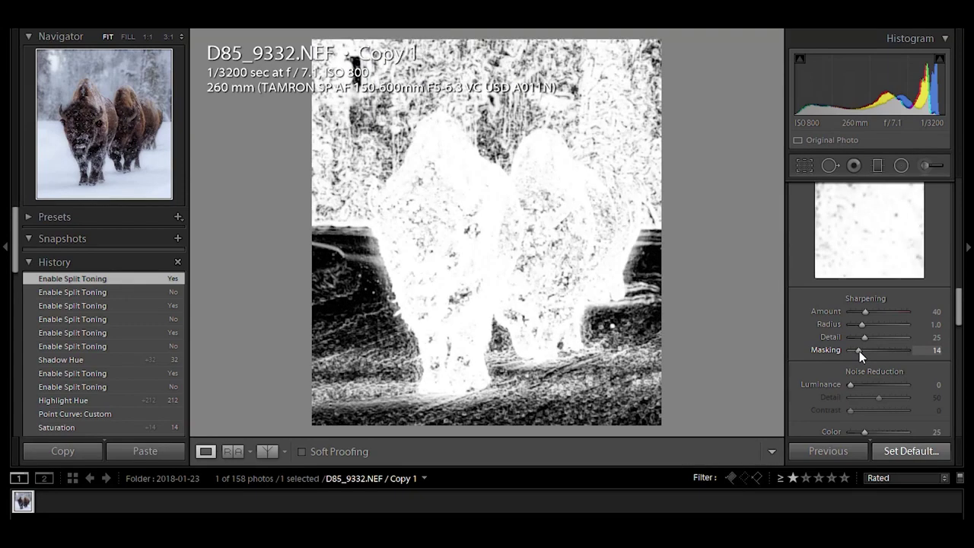
left_click_drag(859, 350, 902, 350, "alt")
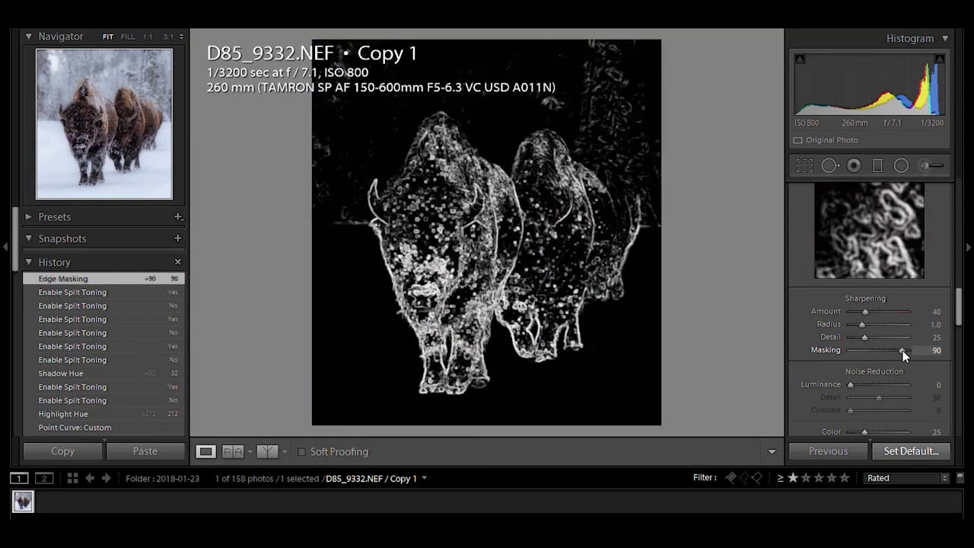
left_click_drag(903, 350, 901, 349, "alt")
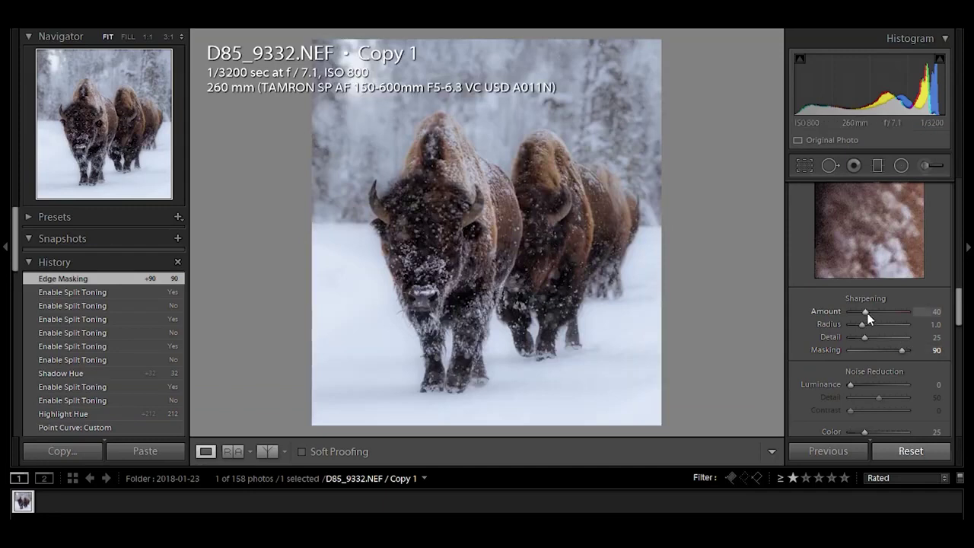
key("Down")
left_click_drag(874, 312, 877, 313)
Examine the bison's fur and horn at 1:1, comparing the photo with the Detail adjustments off and on.
left_click_drag(433, 174, 487, 318)
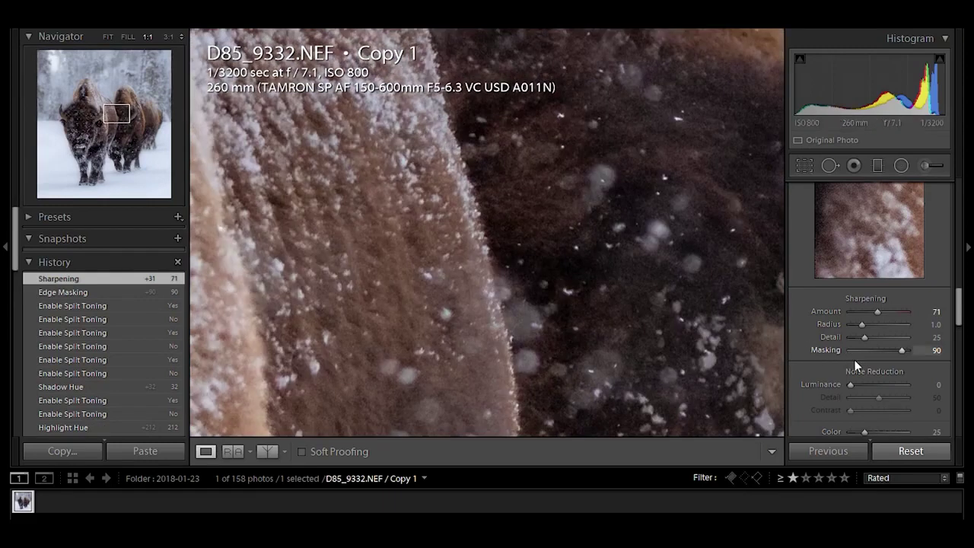
left_click(900, 351, "alt")
scroll(960, 308, "up", 2)
scroll(960, 305, "up", 2)
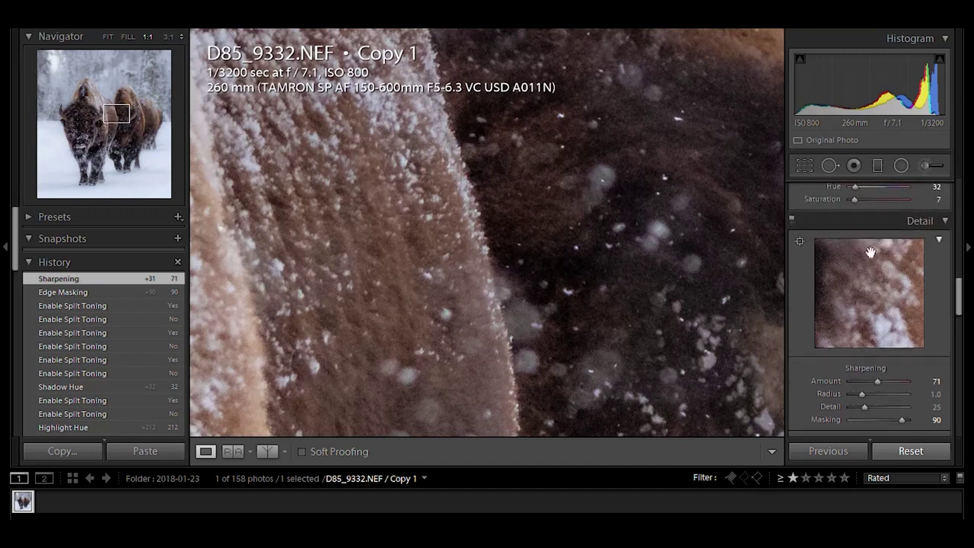
left_click(791, 220)
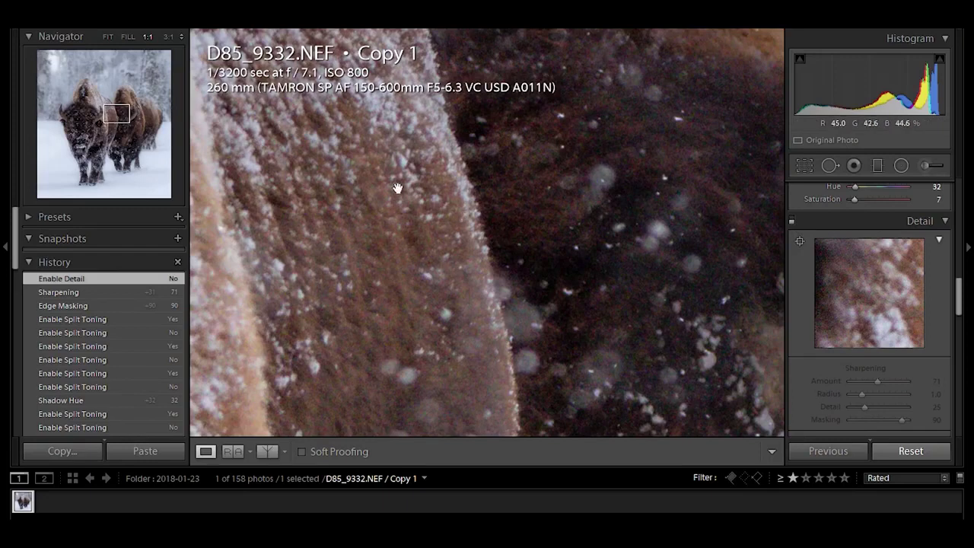
left_click(792, 219)
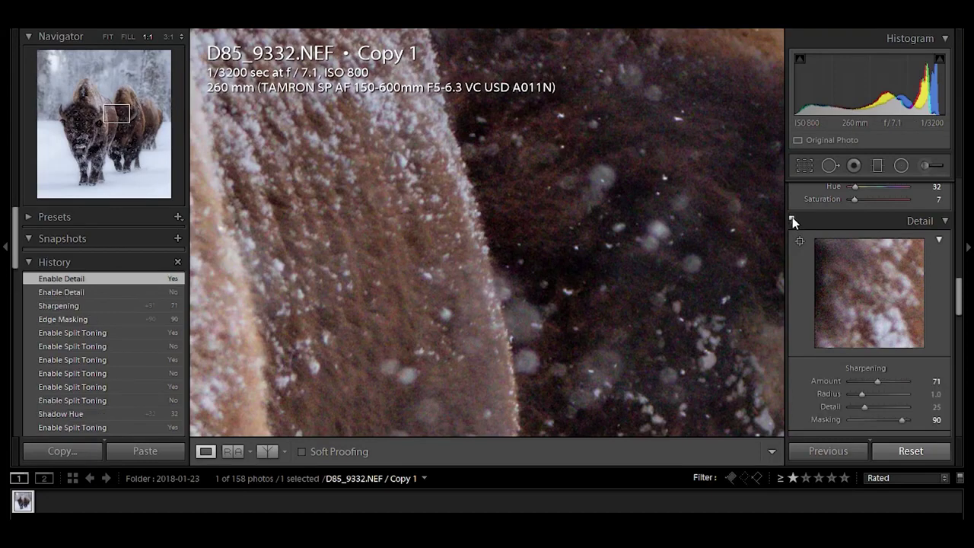
left_click(572, 261)
left_click(380, 199)
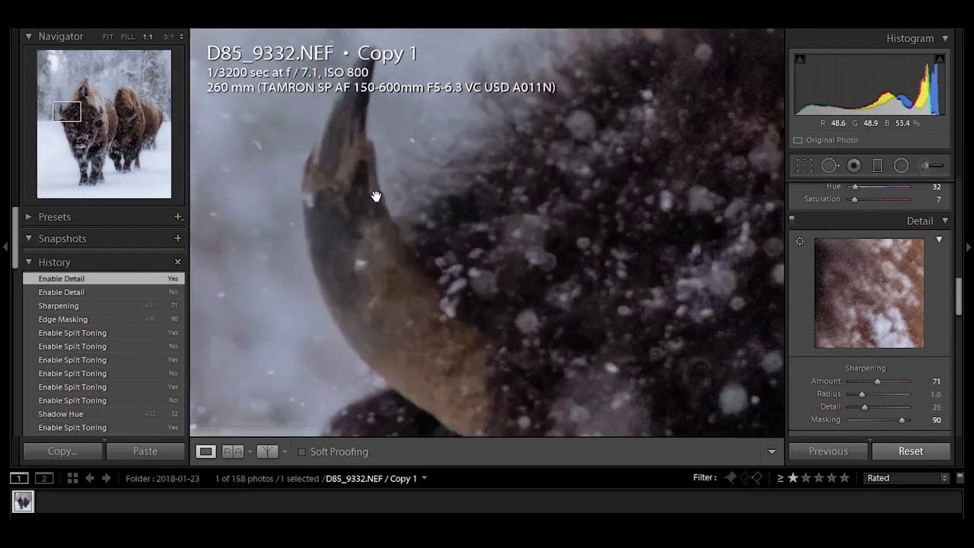
Set the sharpening Masking to 87, and compare the horn with the Detail adjustments off and on.
key("alt")
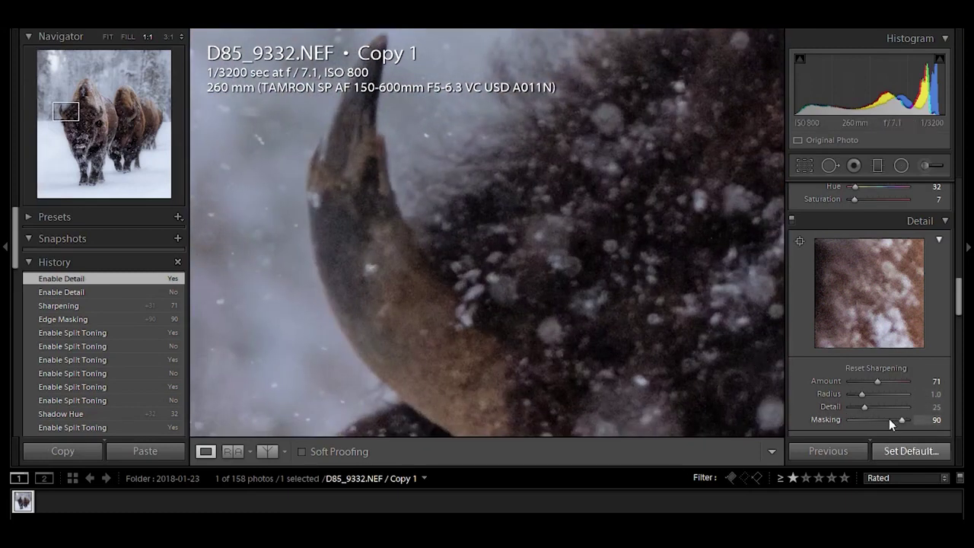
left_click_drag(901, 420, 899, 420)
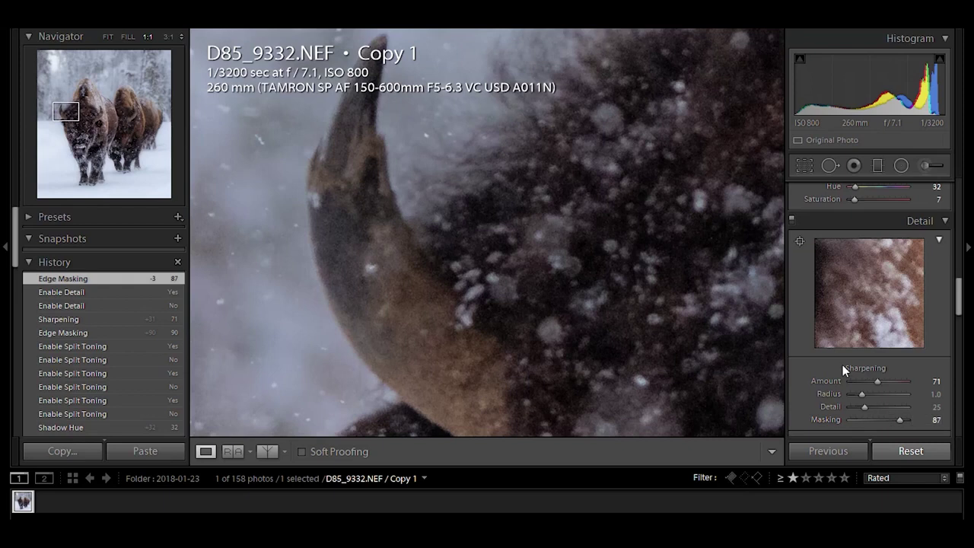
left_click(792, 220)
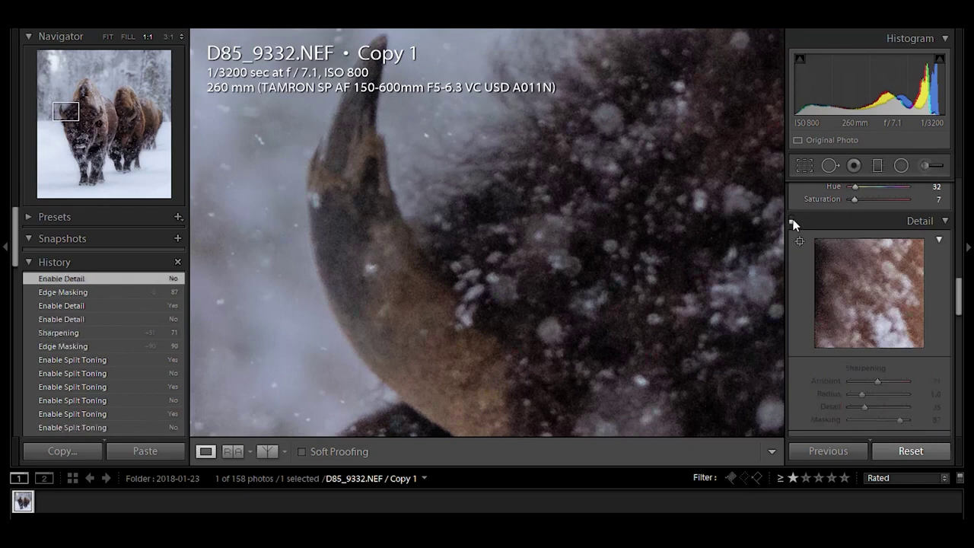
left_click(791, 220)
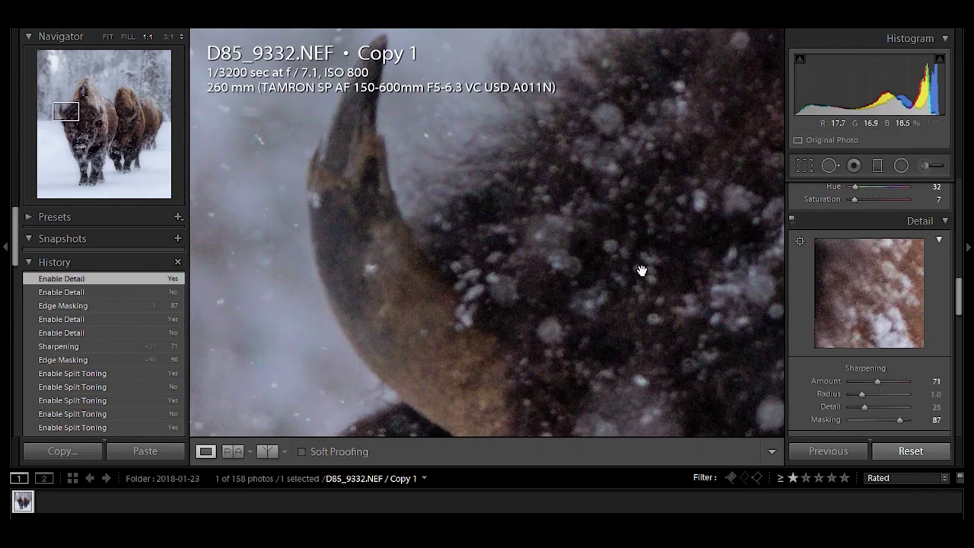
Inspect the sharpening on the front bison's horn and face close up, and return to the full photo view.
left_click(564, 283)
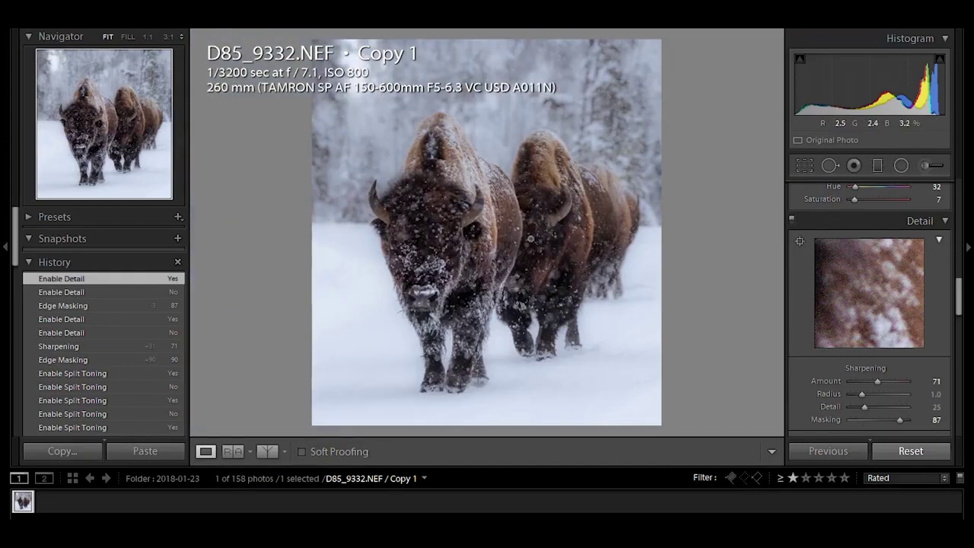
left_click(376, 194)
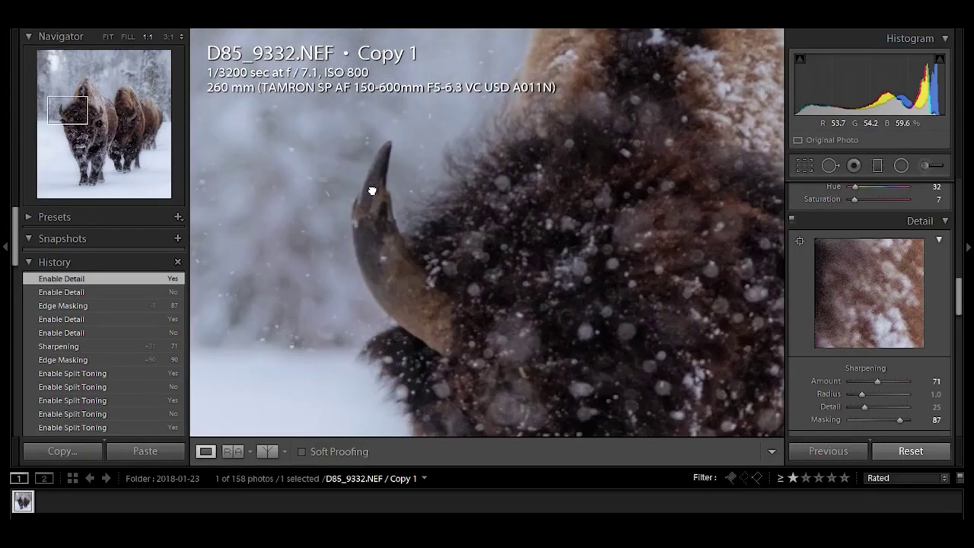
left_click_drag(631, 369, 492, 265)
left_click(497, 269)
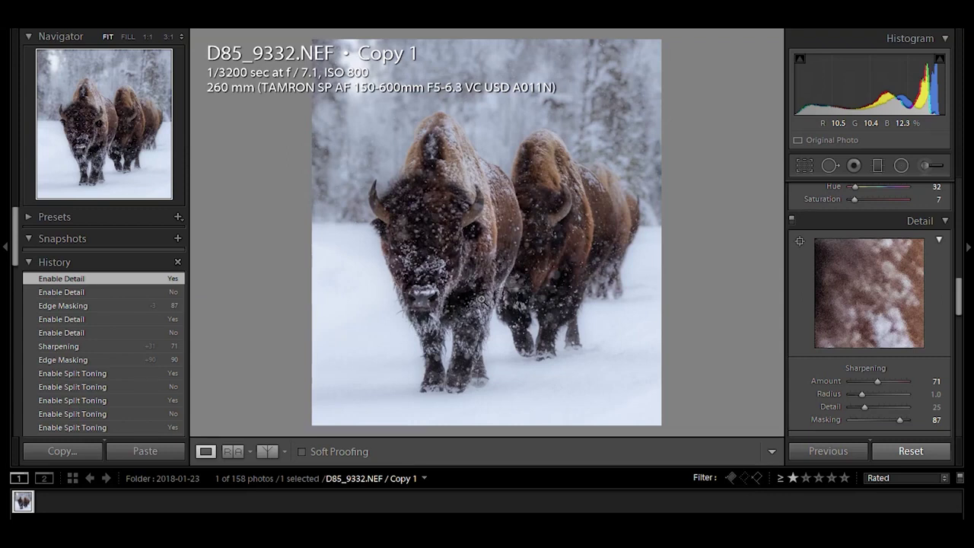
left_click_drag(482, 300, 505, 263)
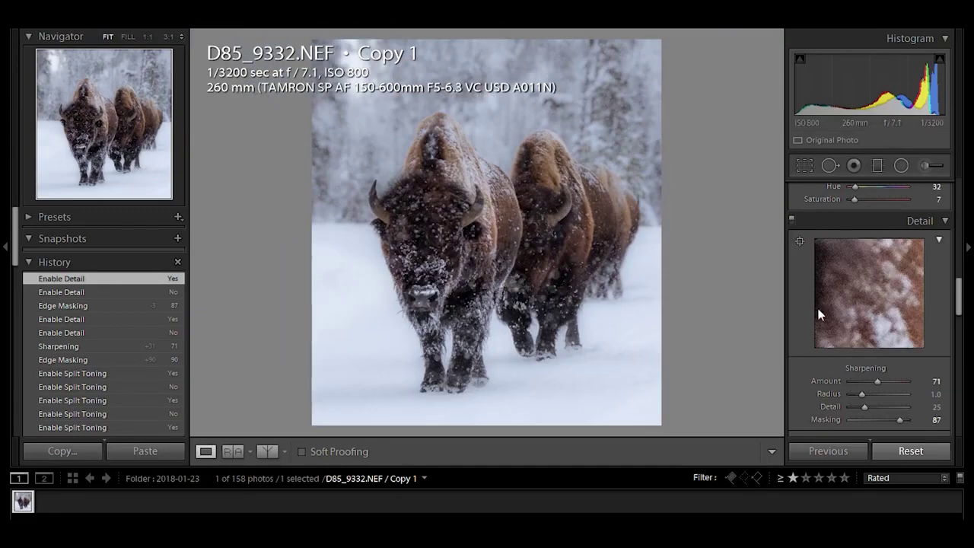
Enable lens profile corrections, compare the photo with them off and on, and turn on Remove Chromatic Aberration.
left_click_drag(961, 306, 961, 338)
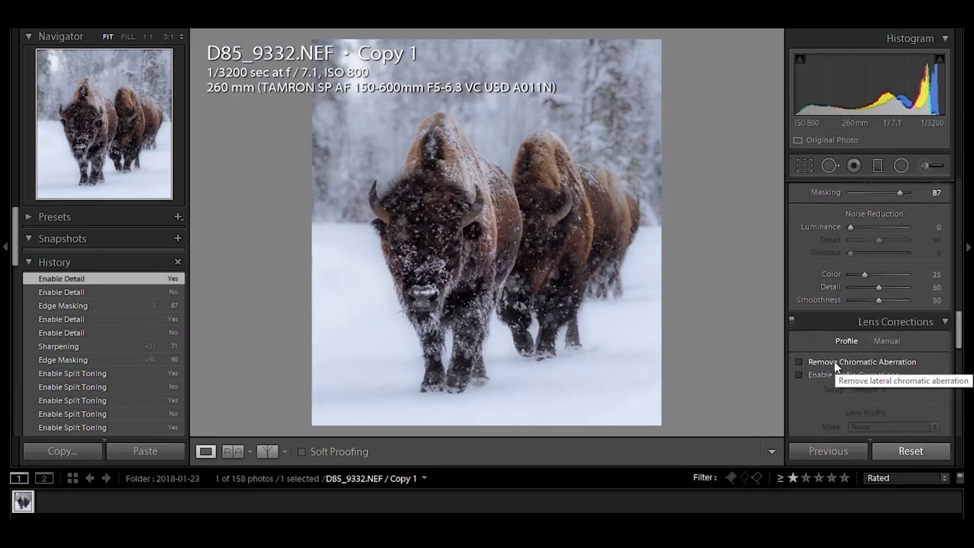
left_click_drag(958, 328, 961, 338)
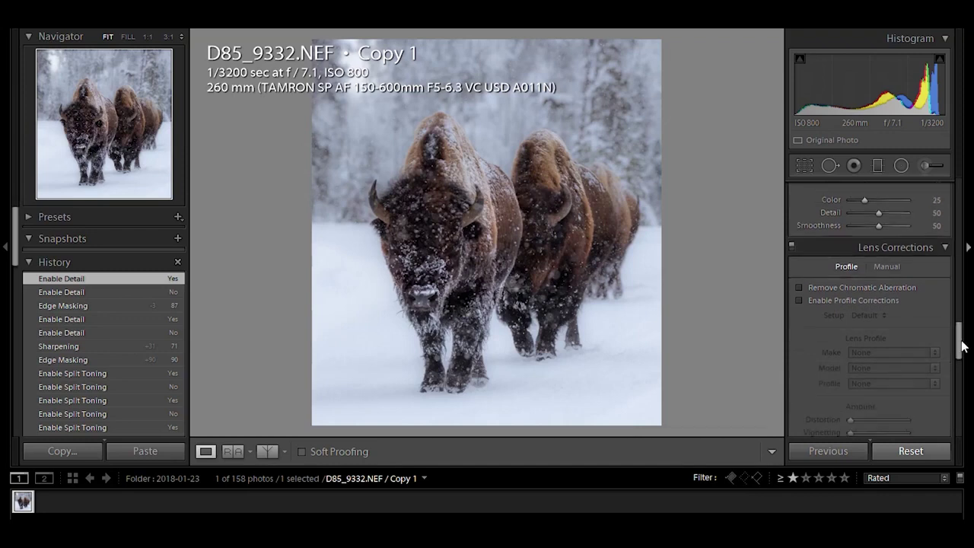
left_click(839, 303)
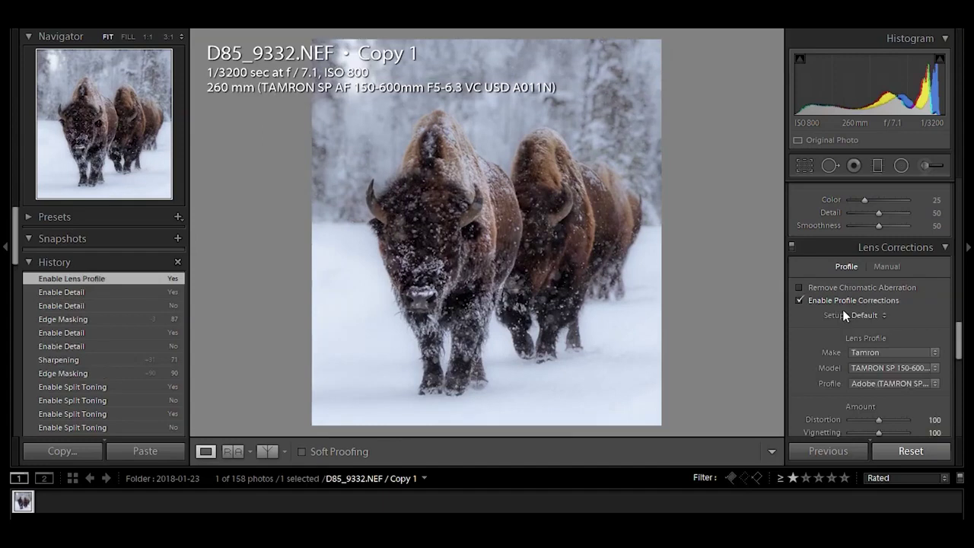
left_click(843, 301)
left_click(842, 300)
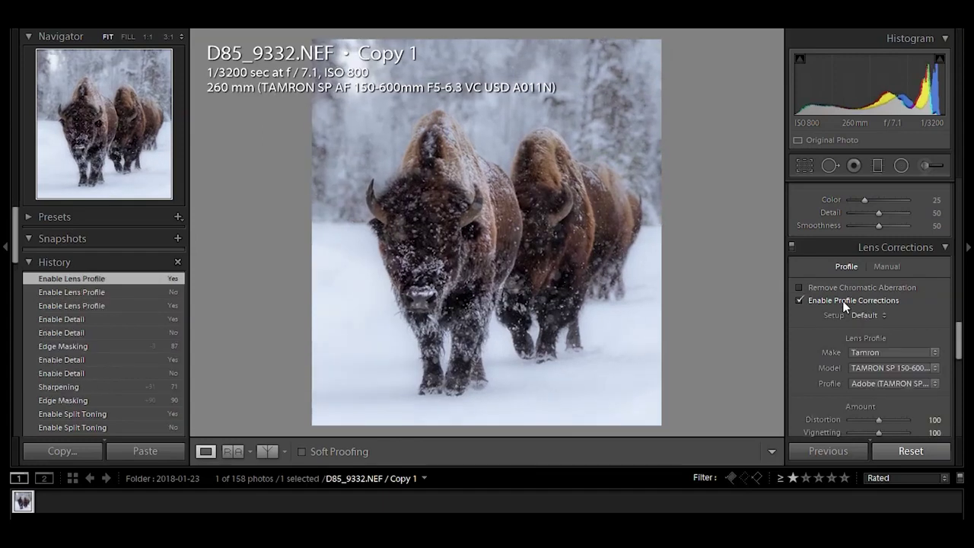
left_click(844, 288)
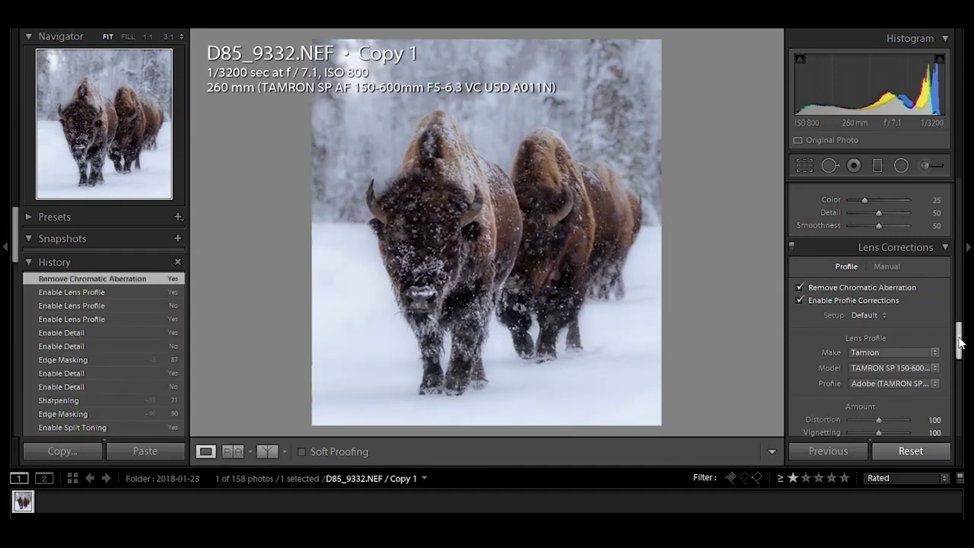
scroll(959, 342, "up", 1)
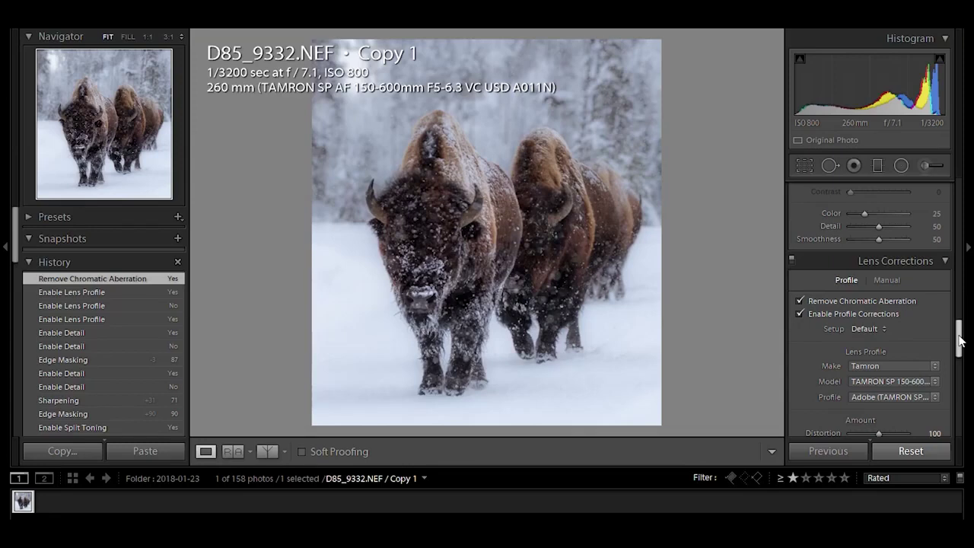
scroll(845, 253, "up", 4)
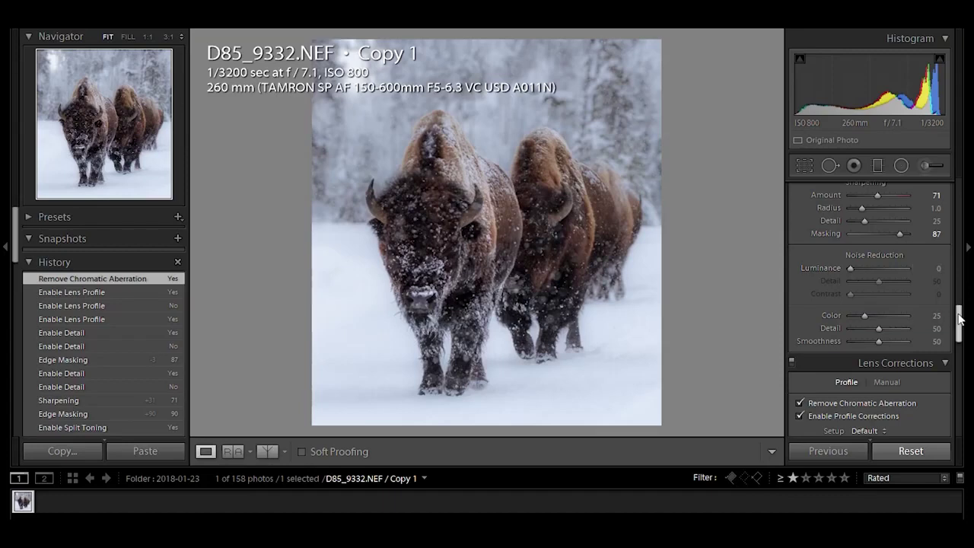
left_click_drag(958, 318, 964, 403)
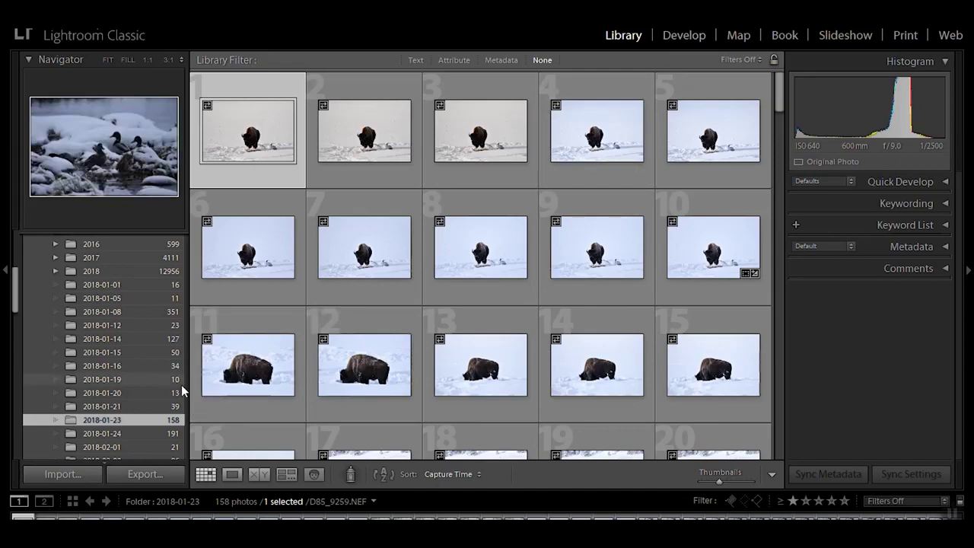
Show the photos of the 2018-01-21 folder in the Library.
left_click(147, 409)
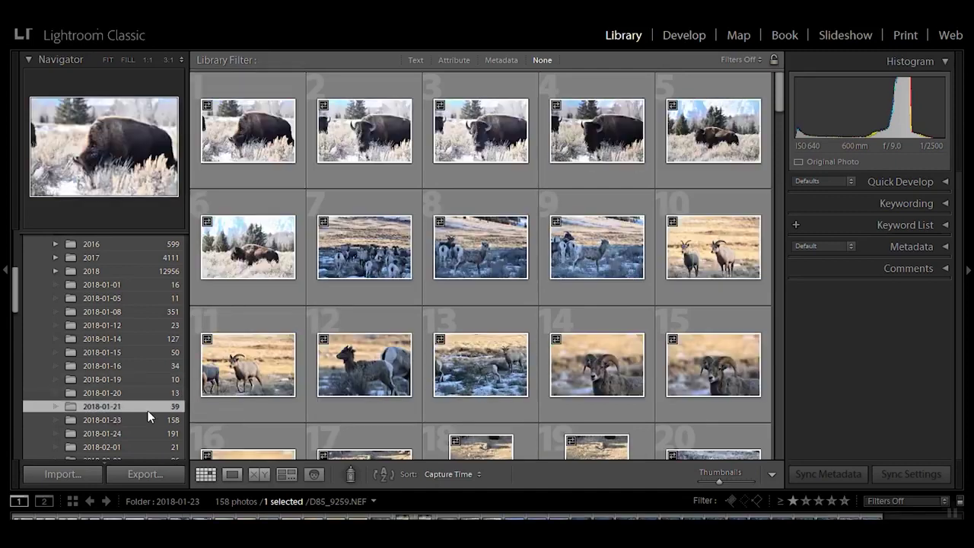
View the bison, bighorn ram and cliff-top sheep photos of the 2018-01-21 folder one by one in Develop, ending on D85_9235.NEF.
left_click(684, 35)
key("Right")
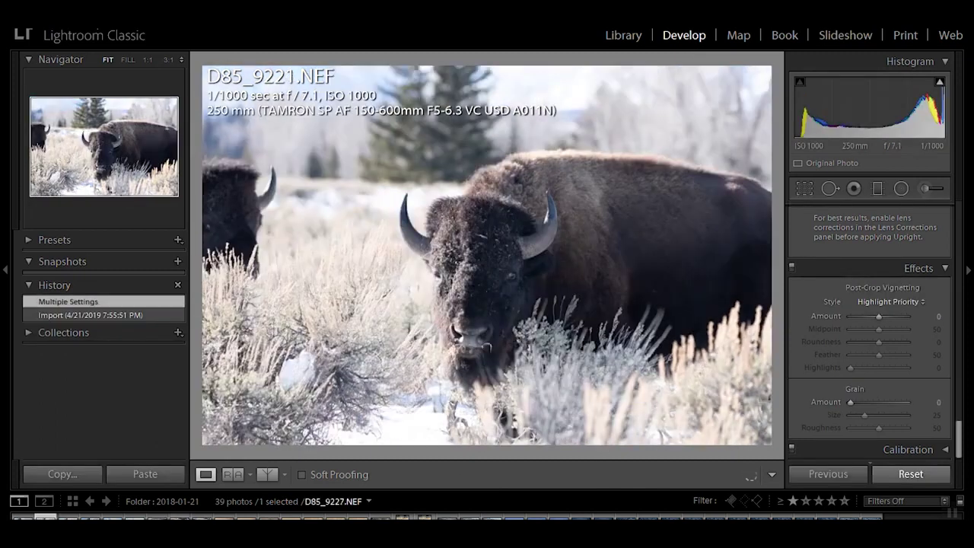
left_click(180, 517)
left_click(312, 515)
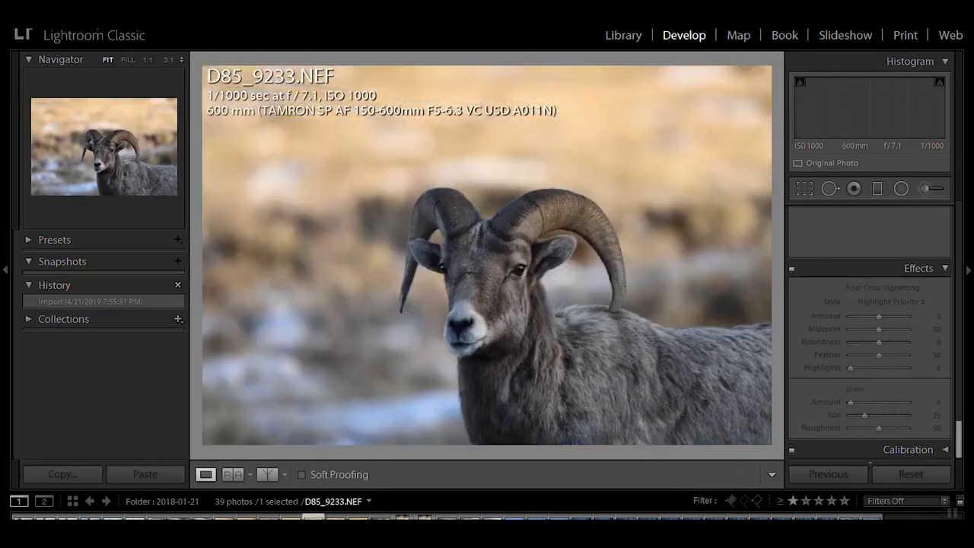
left_click_drag(513, 290, 438, 283)
left_click(514, 517)
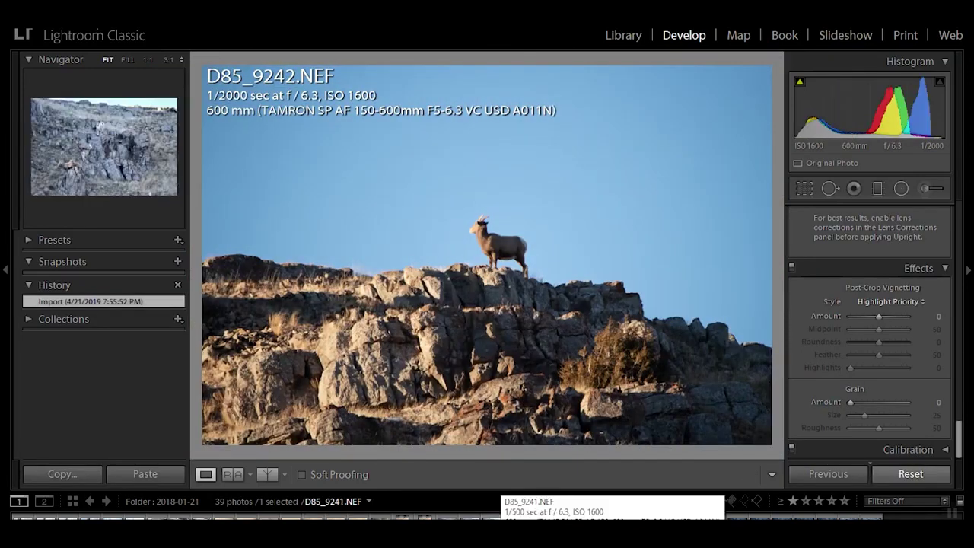
left_click(357, 517)
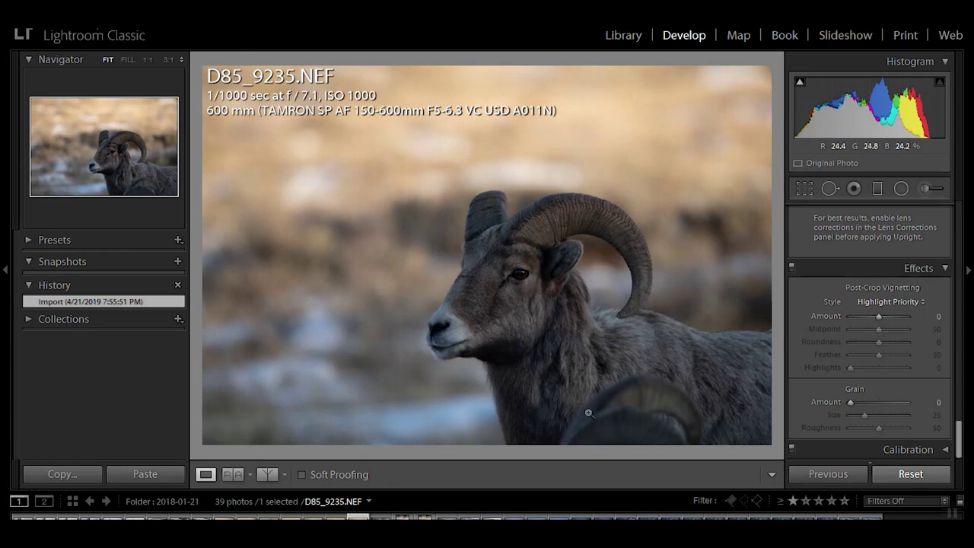
Show the 2018-01-20 folder in the Library and view its young sheep photos D85_9217.NEF through D85_9219.NEF in Develop.
left_click(637, 35)
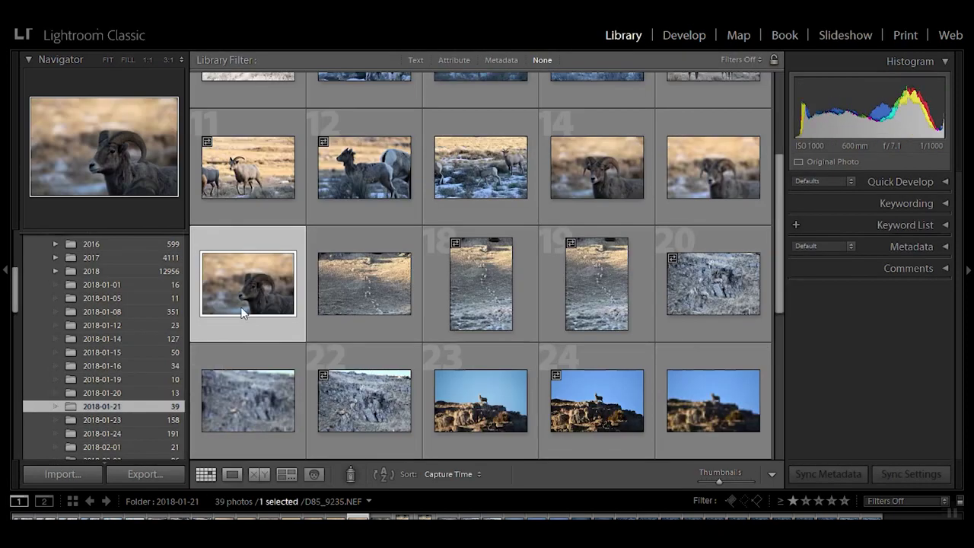
left_click(123, 393)
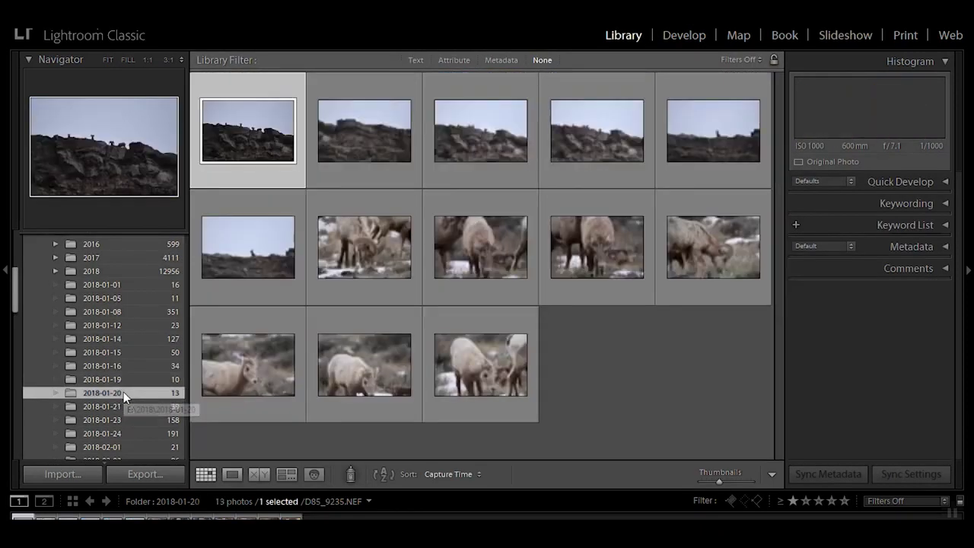
left_click(673, 36)
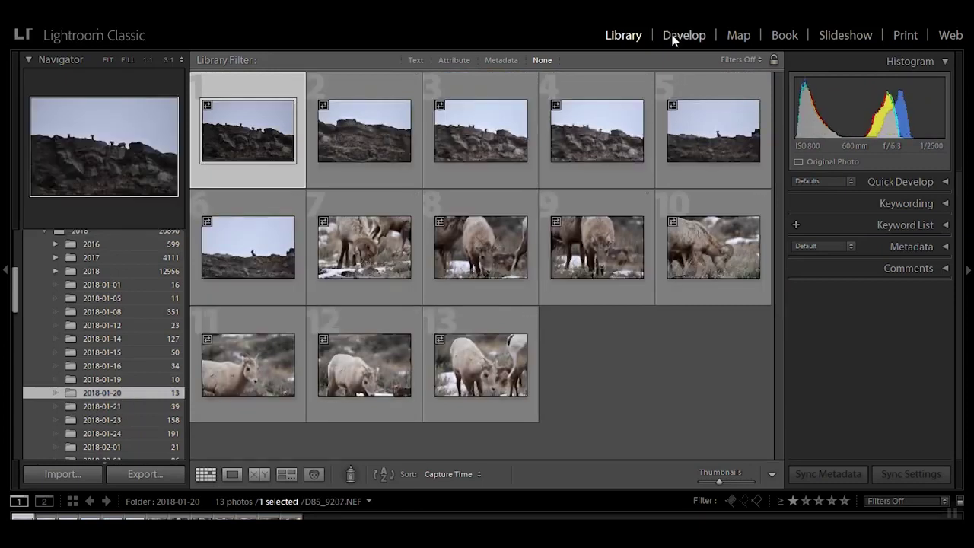
left_click(247, 517)
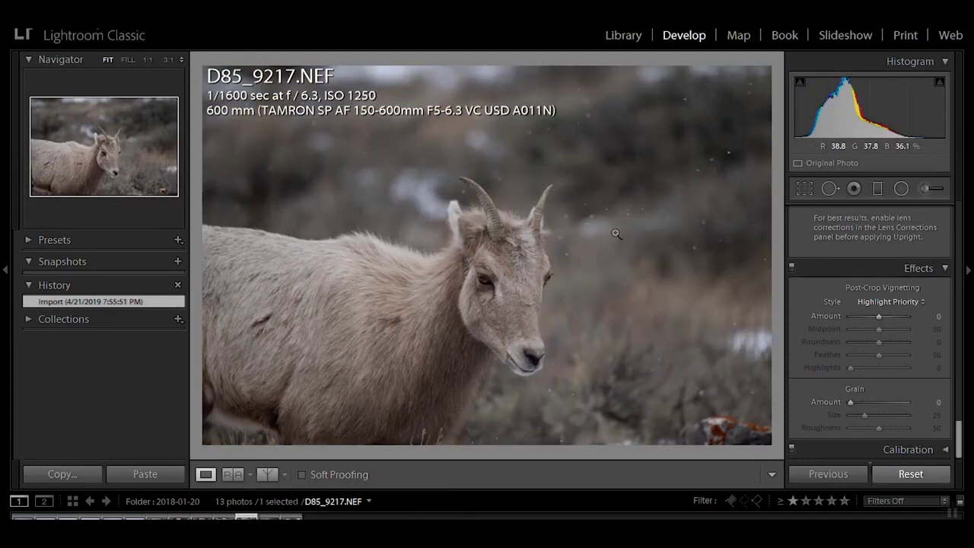
left_click(268, 517)
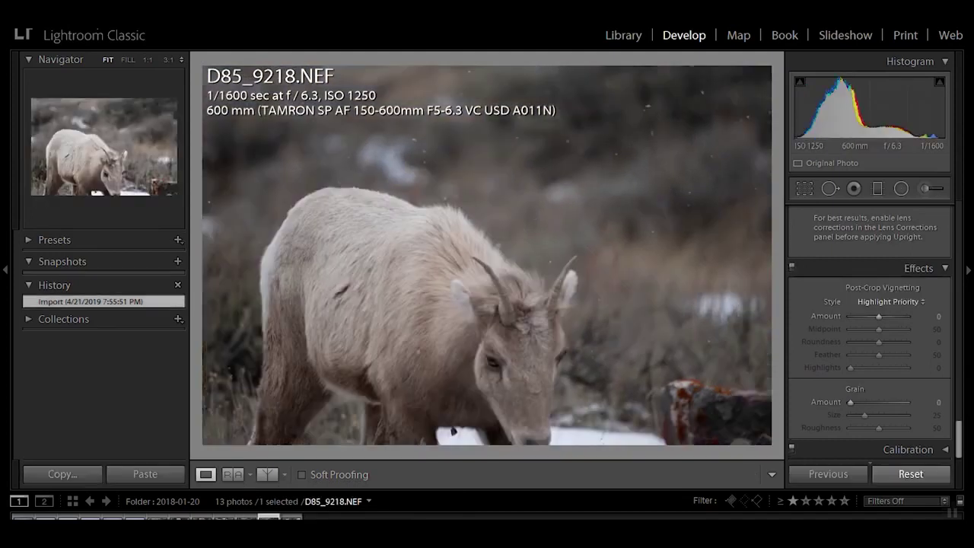
key("Right")
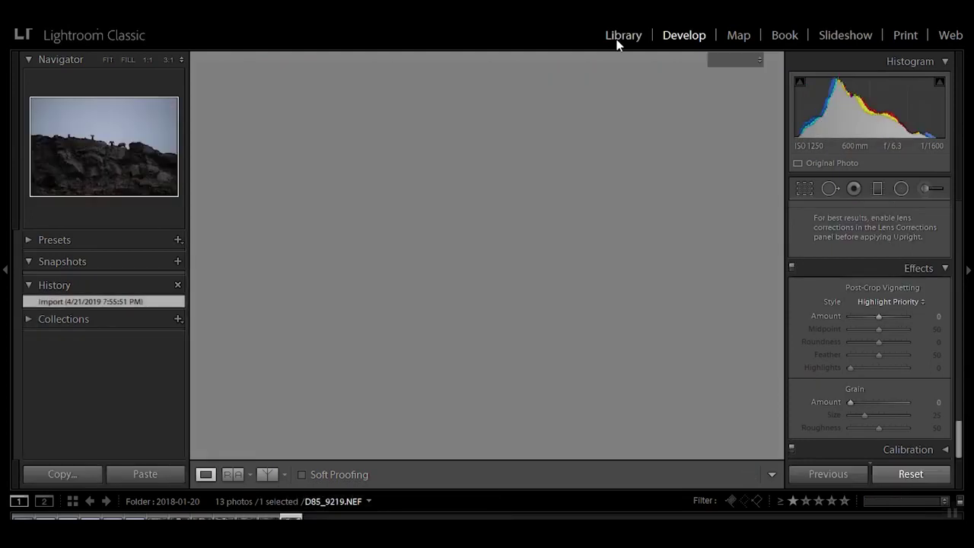
Show the 2018-01-16 folder in the Library and look through its first elk photos in Develop, up to D85_9138.NEF.
left_click(620, 36)
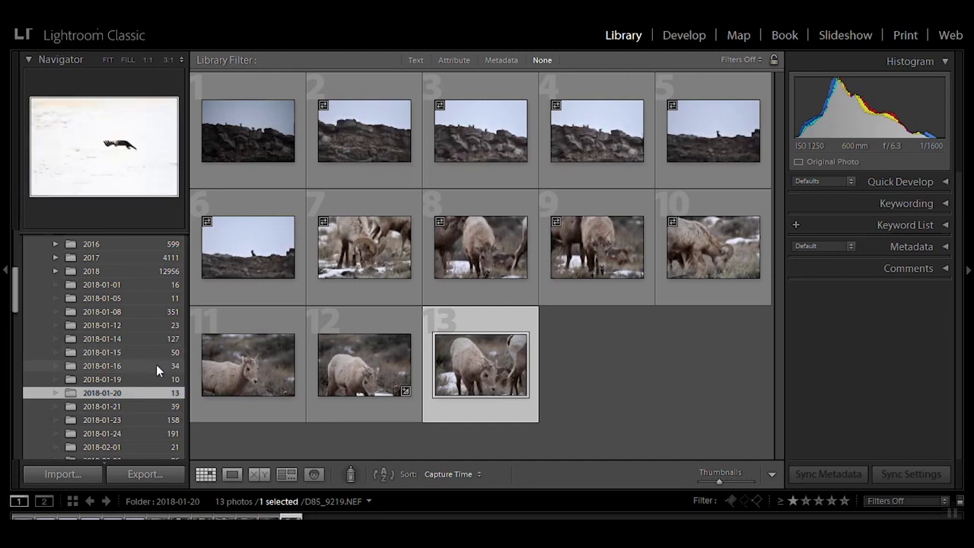
left_click(156, 365)
left_click(692, 36)
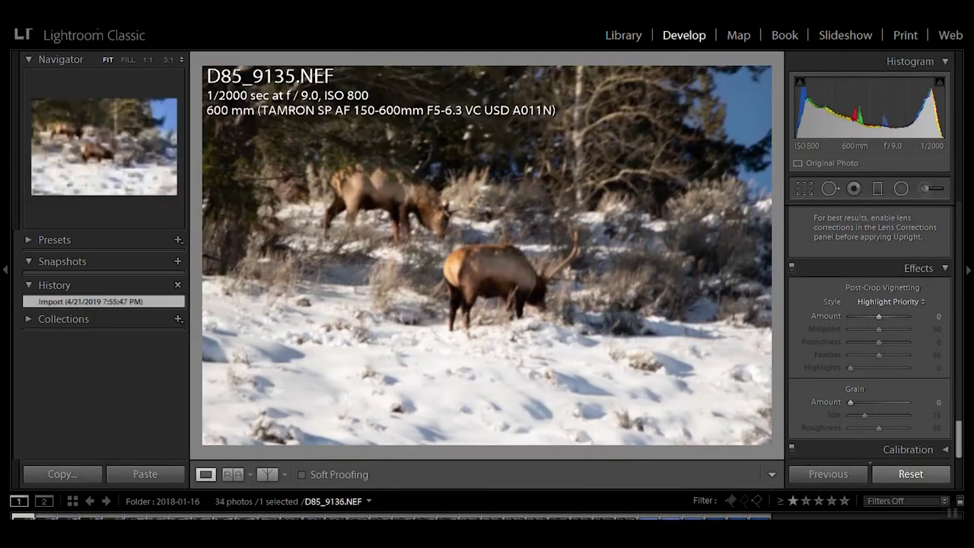
key("Right")
key("Right")
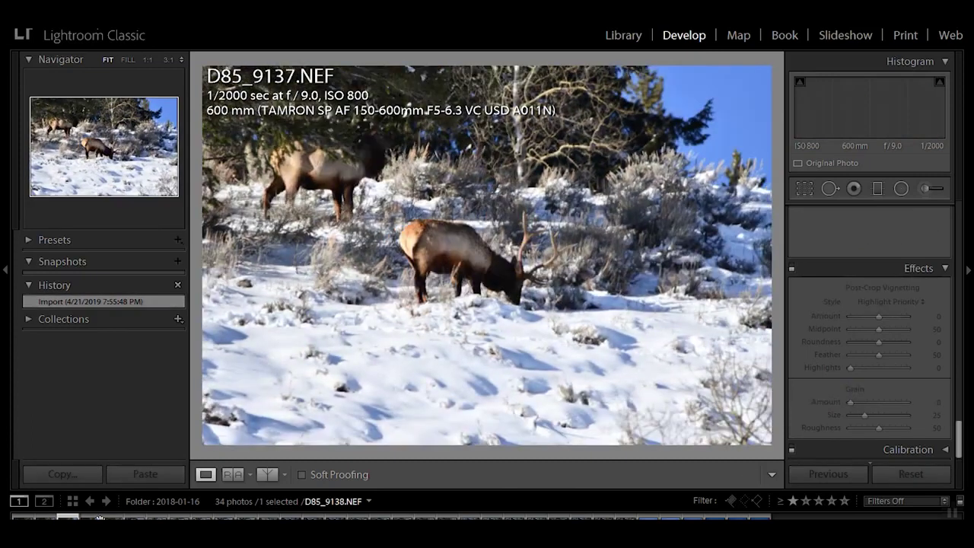
key("Right")
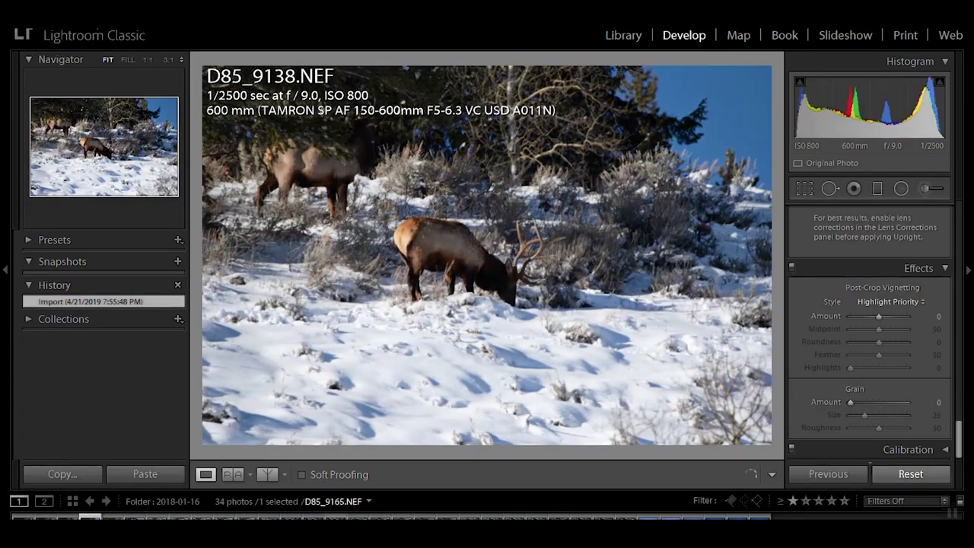
Open elk photo D85_9165.NEF, inspect the elk's head and antlers at 1:1, and return to the full photo.
left_click(335, 520)
left_click(524, 320)
scroll(523, 319, "up", 10)
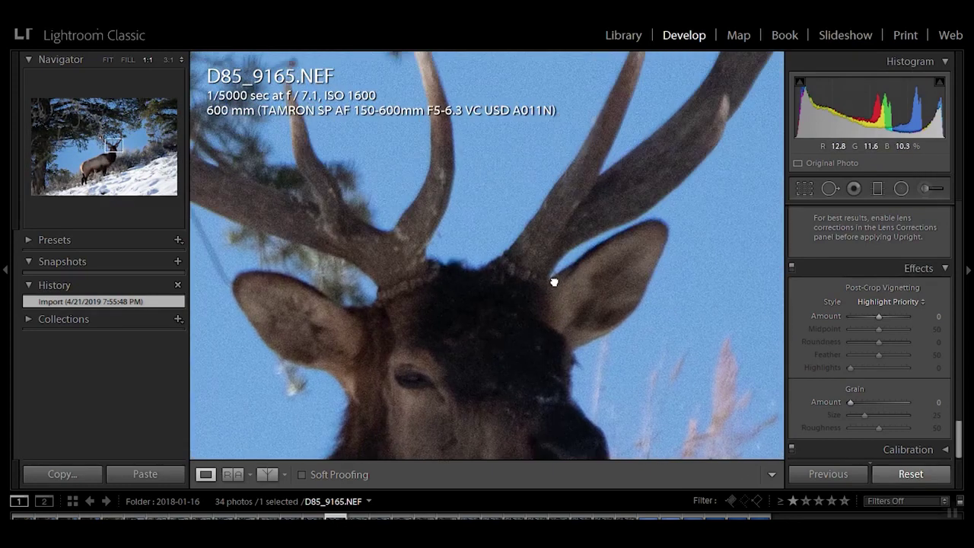
left_click(530, 237)
Return to the Library, collapse the 2018 folder tree, and show the photos of the 2019 folder.
left_click(626, 36)
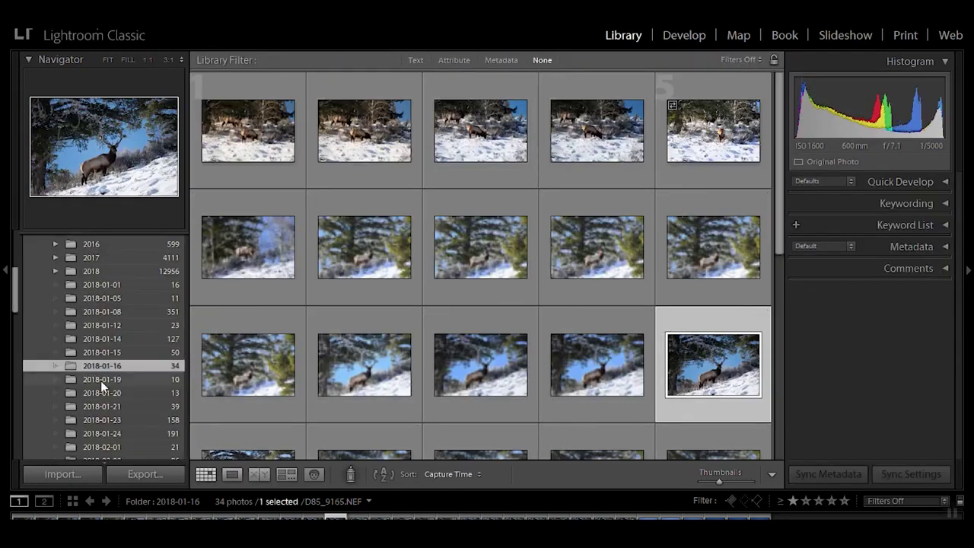
scroll(106, 384, "down", 3)
scroll(106, 383, "up", 10)
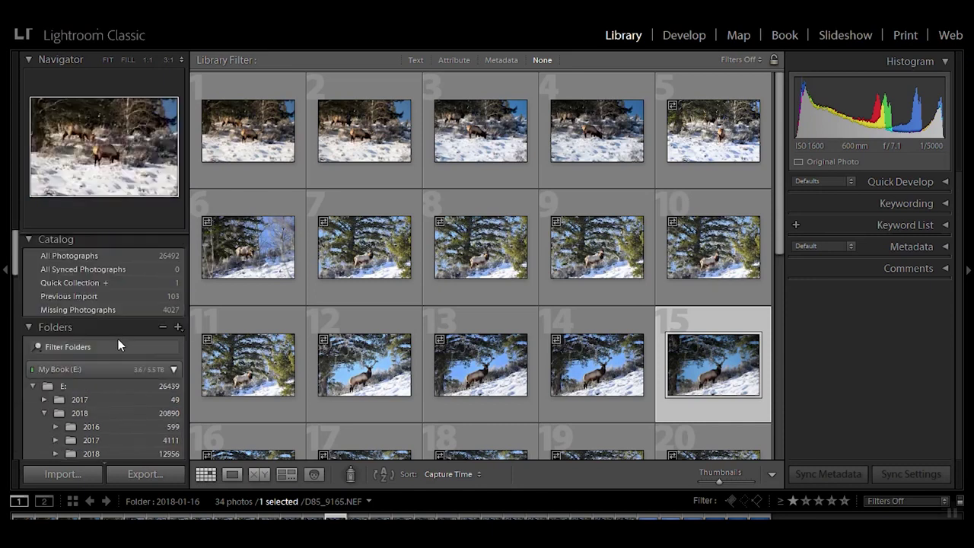
left_click(44, 414)
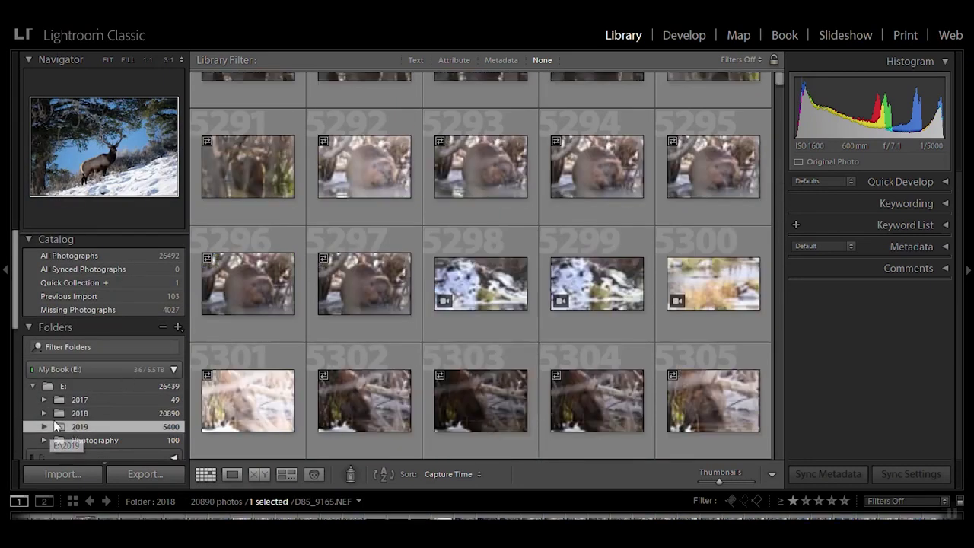
scroll(76, 407, "down", 3)
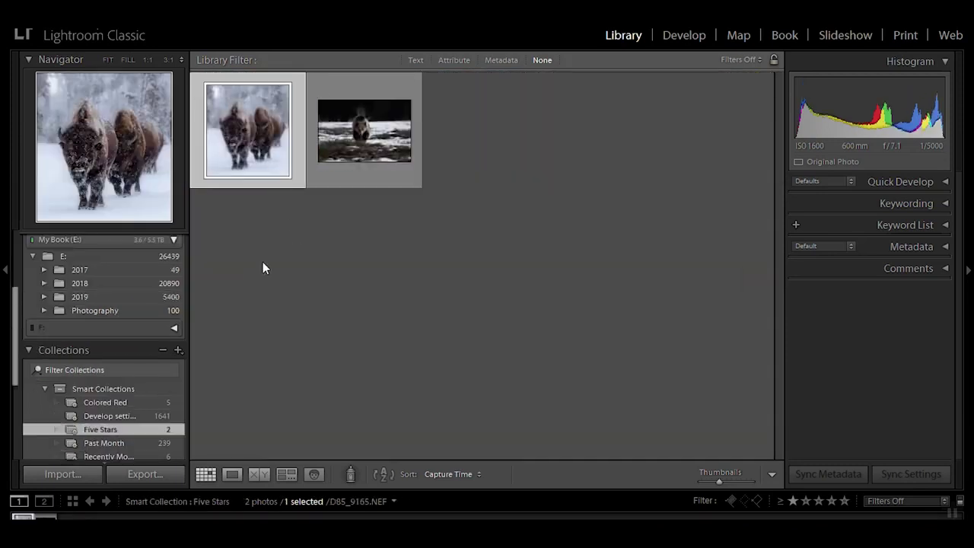
left_click(65, 298)
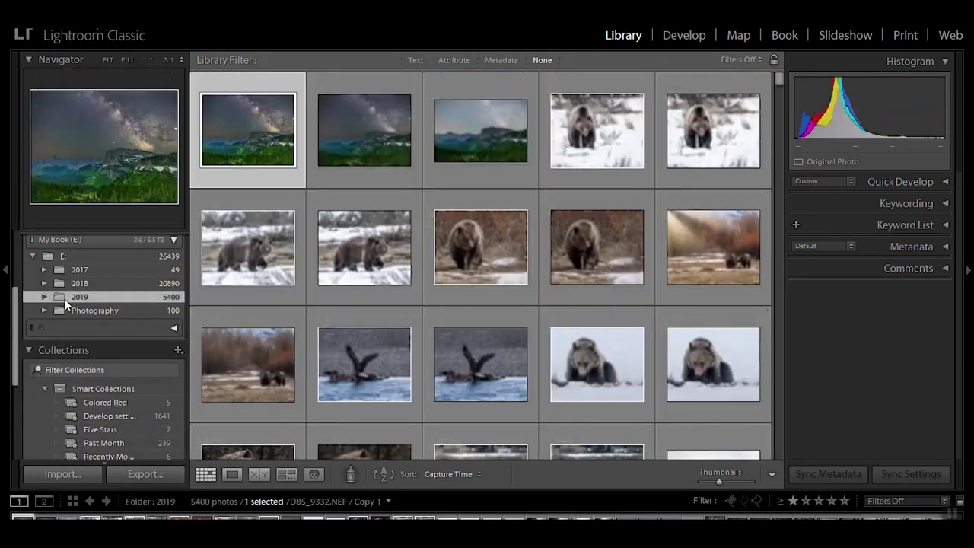
Open bear photo D85_8405-Edit.tif in Develop and step through the following edited and original bear photos up to D85_8669.NEF.
left_click(610, 106)
left_click(685, 37)
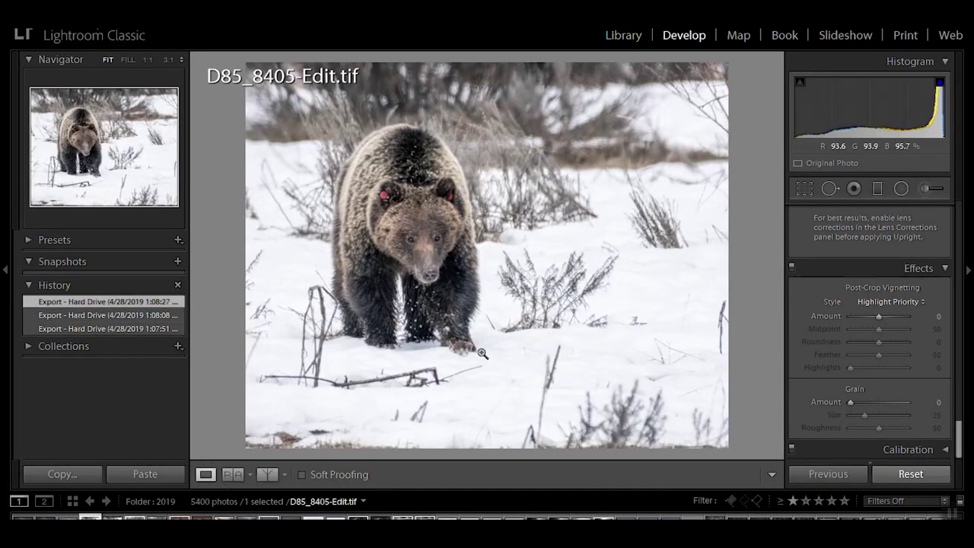
key("Right")
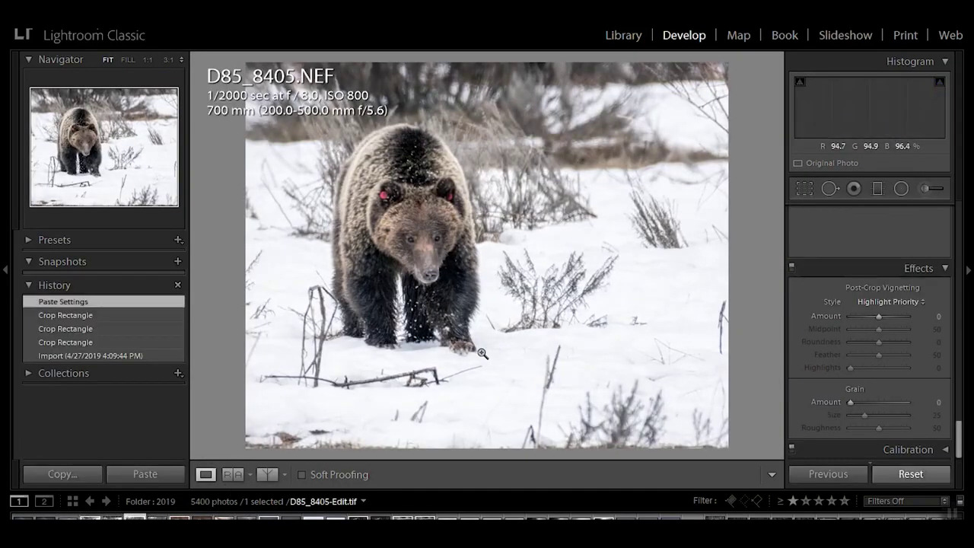
key("Right")
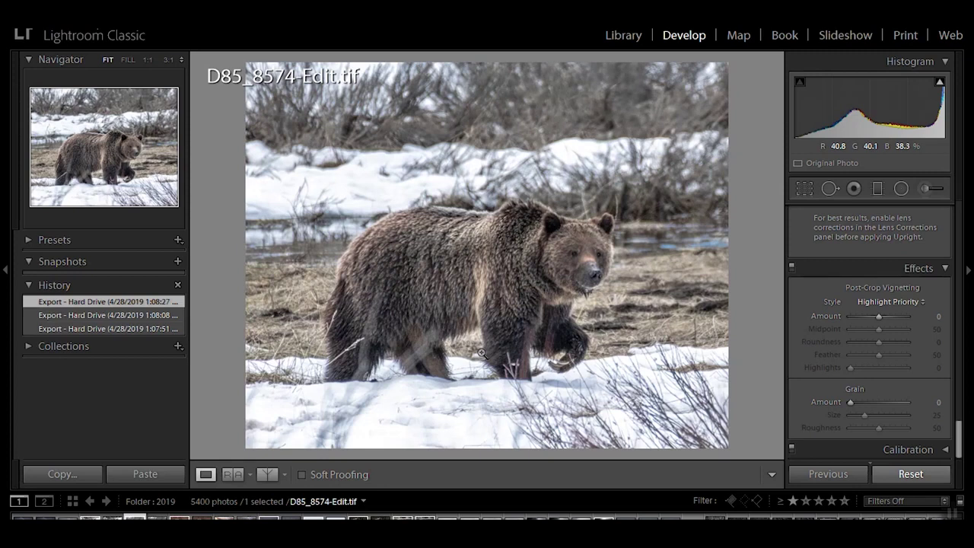
key("Right")
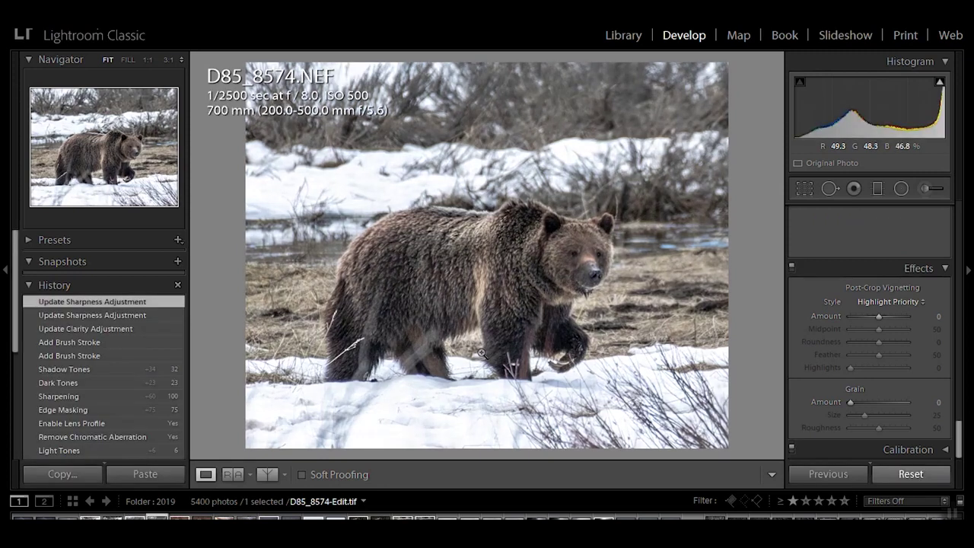
key("Right")
key("Right")
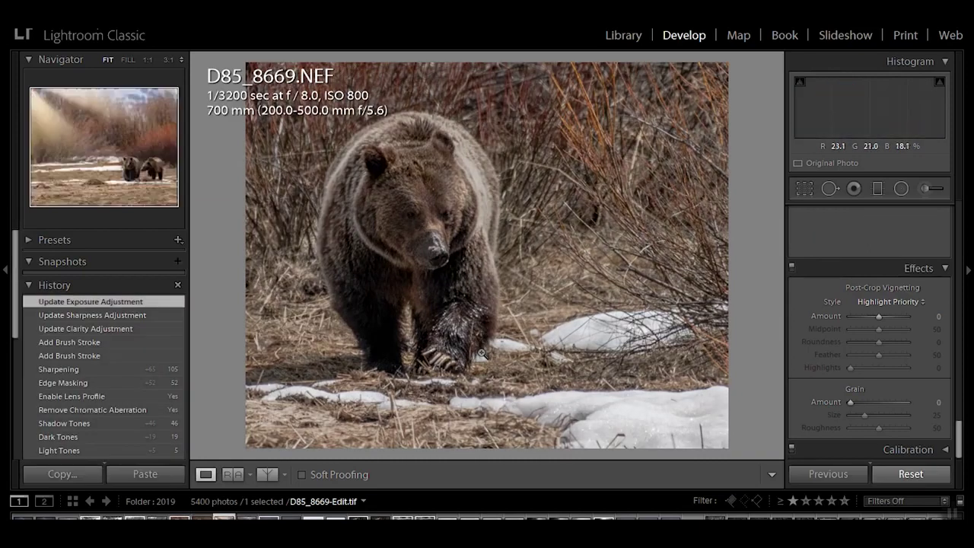
View the bear pair D85_8953.NEF, sitting bear D85_9187, eagle D85_9172, shaking bear D85_9201-Edit.tif and bear pair D85_9894.NEF.
left_click(246, 520)
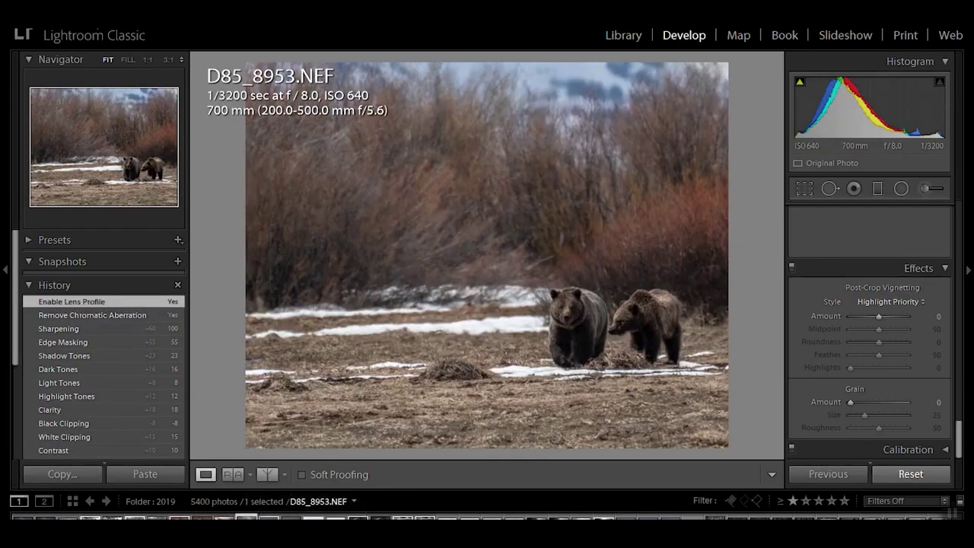
left_click(312, 520)
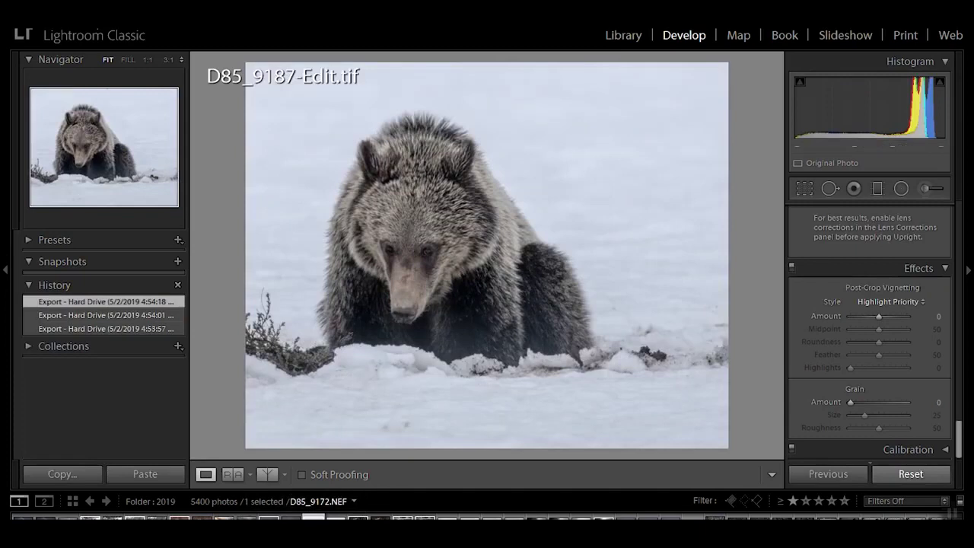
left_click(335, 520)
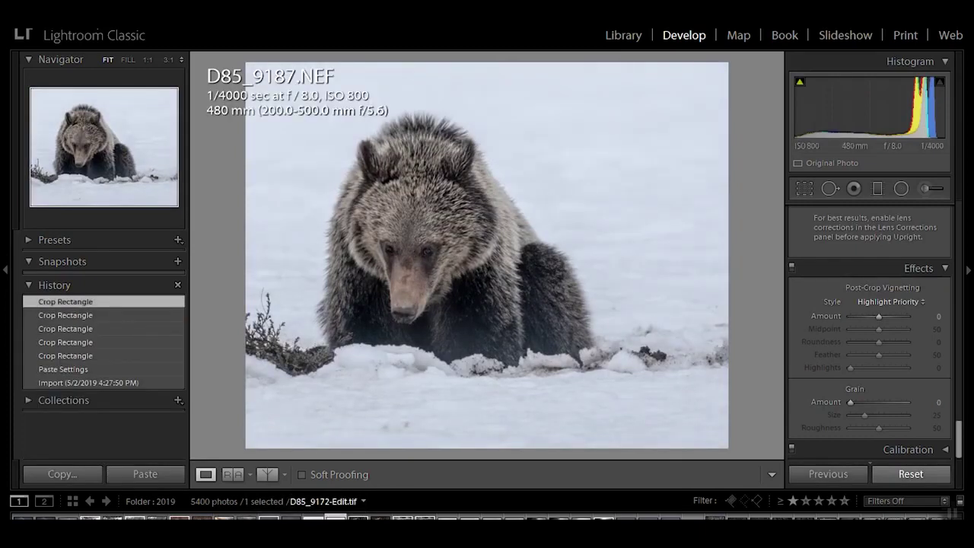
left_click(291, 520)
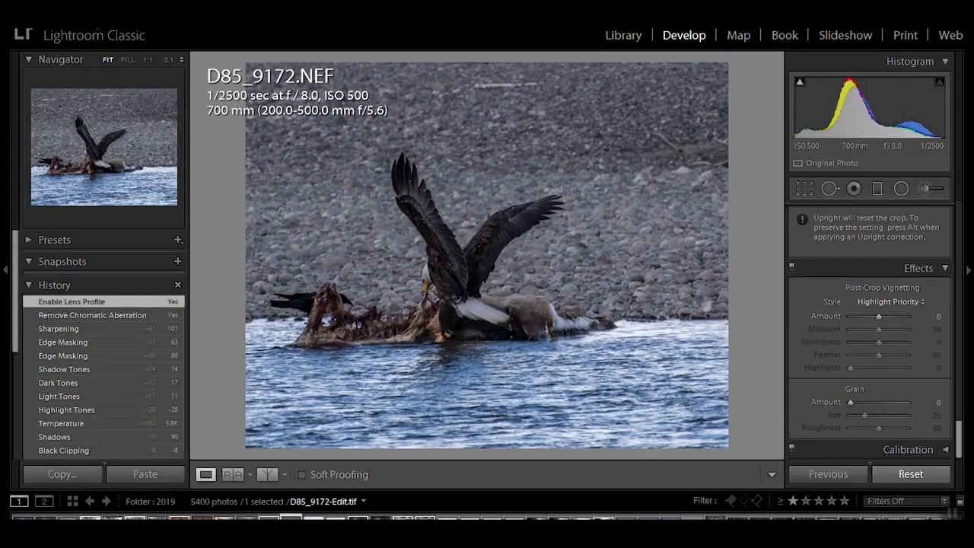
left_click(268, 519)
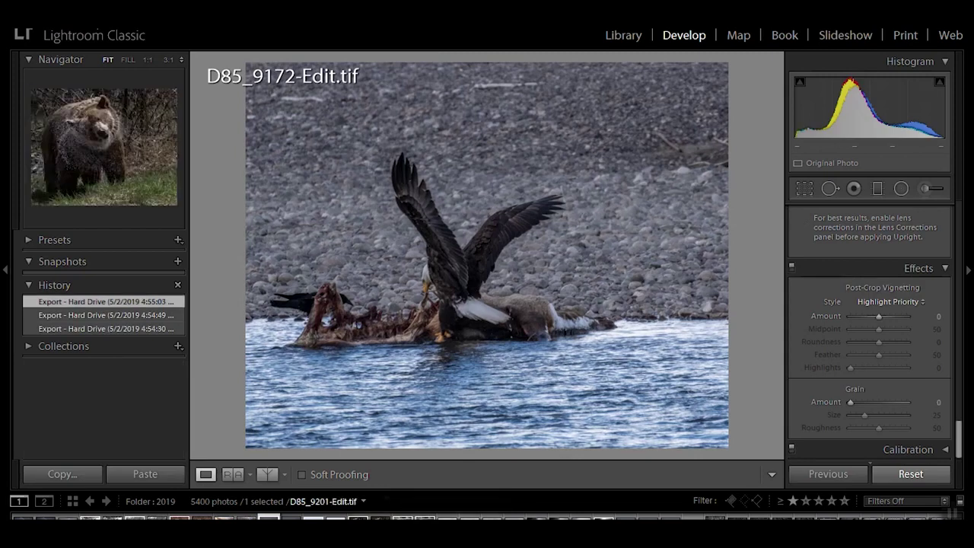
left_click(358, 520)
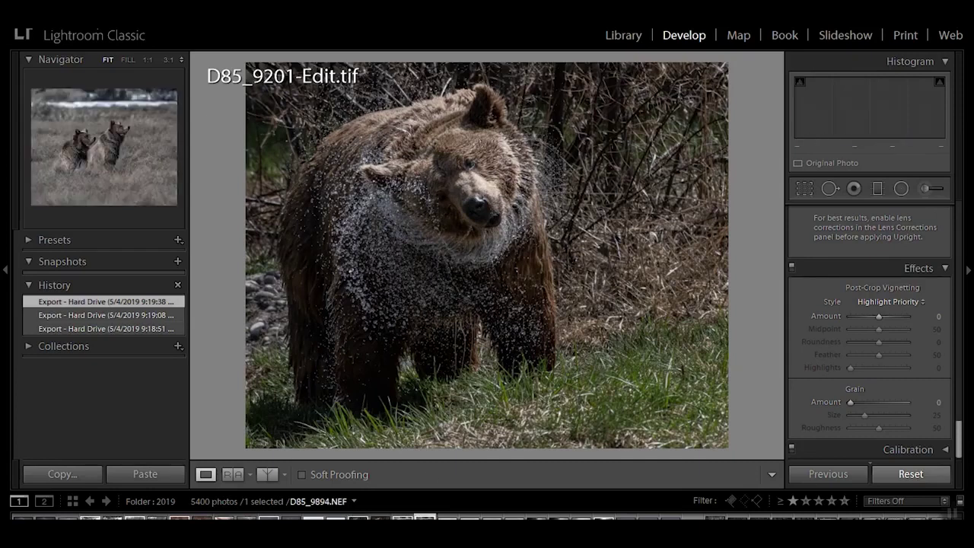
left_click(424, 520)
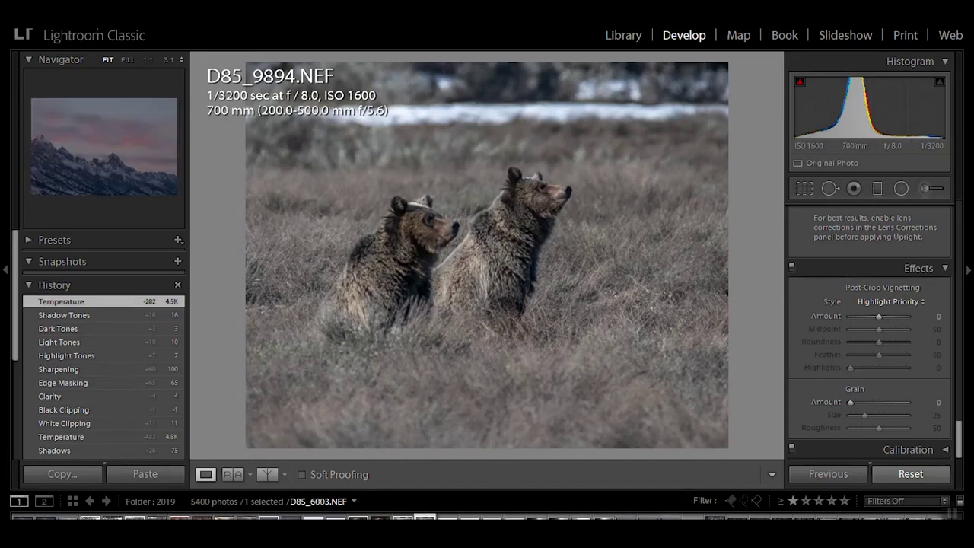
View mountain photo D85_6003.NEF and the owl photos D85_6139.NEF and D85_6129.NEF from the 2019 folder.
left_click(671, 519)
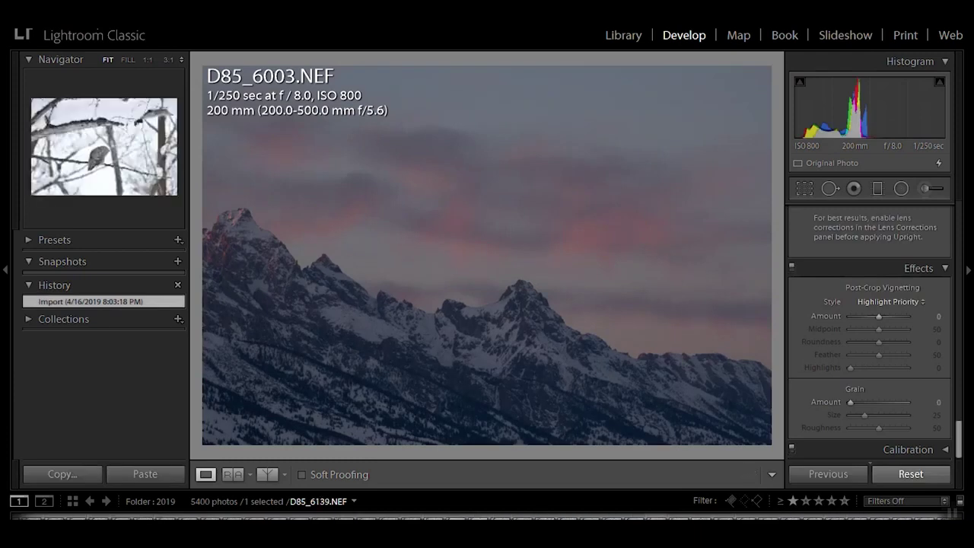
left_click(658, 519)
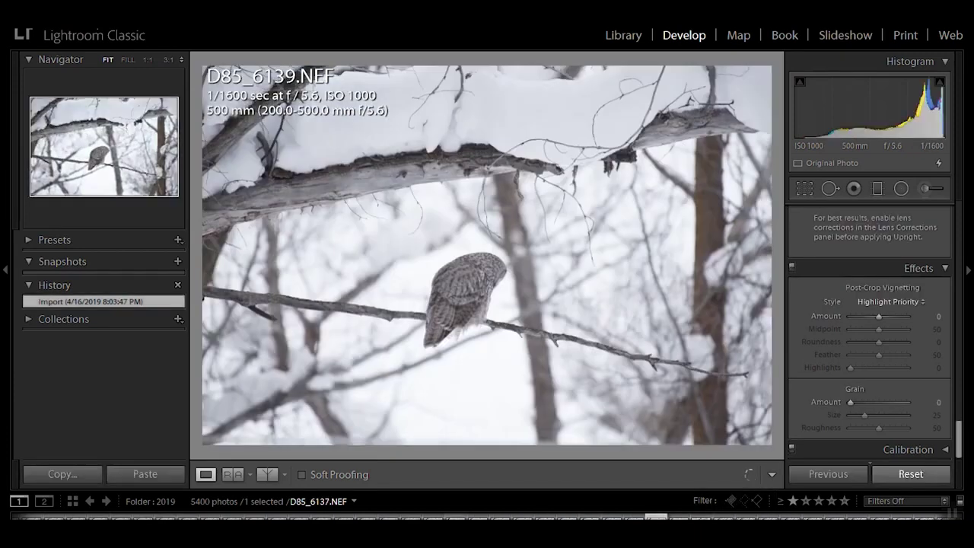
left_click(426, 518)
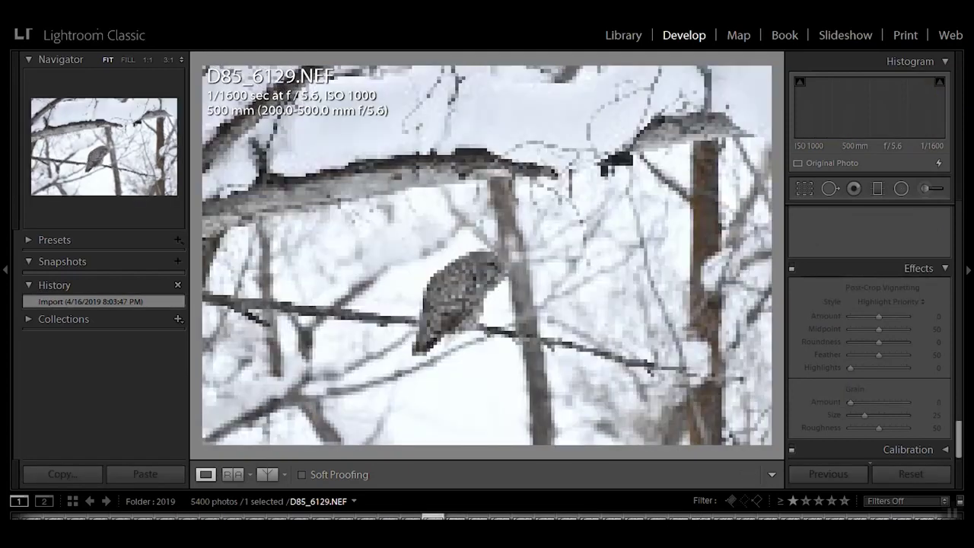
Inspect the owl's face in D85_6129.NEF at 1:1, return to the full photo, and advance to D85_6131.NEF.
left_click(494, 280)
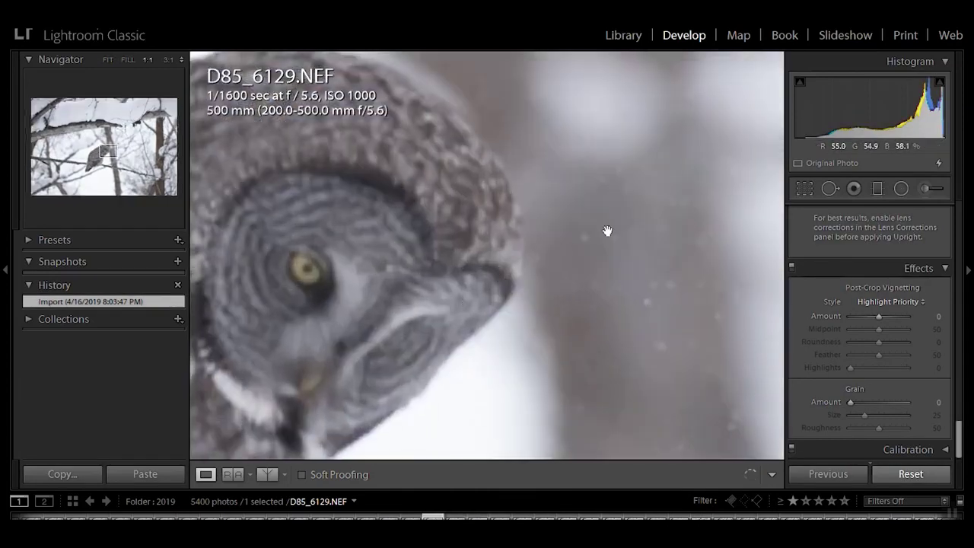
left_click_drag(509, 266, 556, 314)
left_click(563, 226)
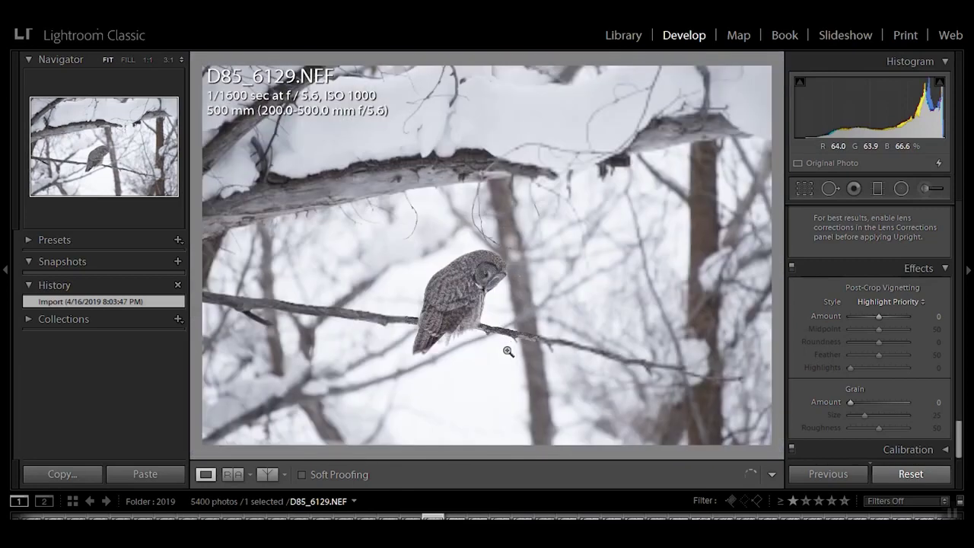
key("Right")
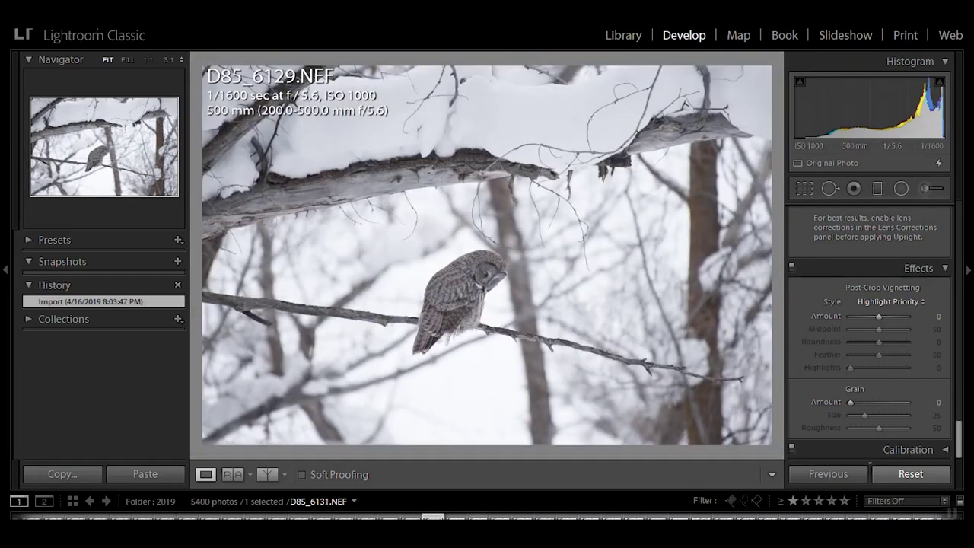